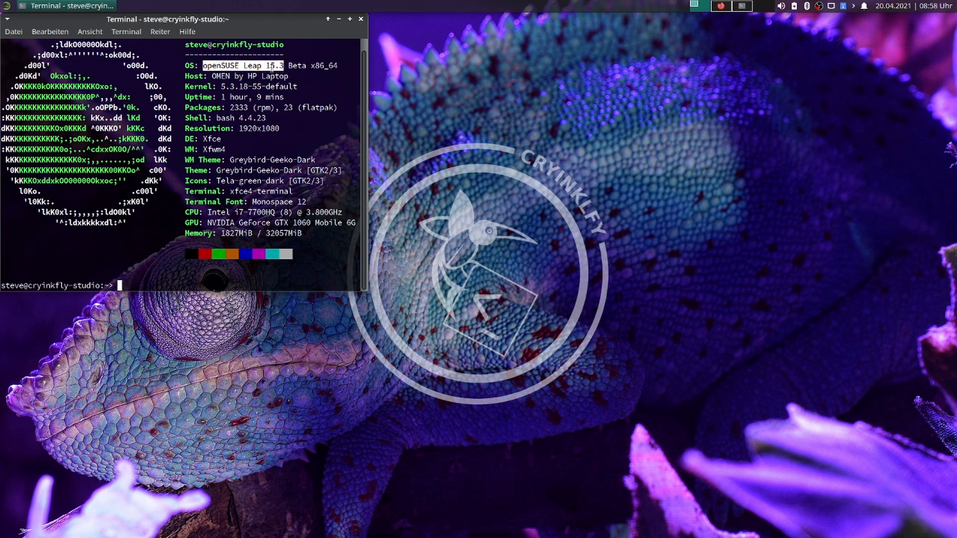
- Examine the openSUSE version, its Beta label and the package information in the terminal's system summary
left_click(288, 66)
double_click(288, 66)
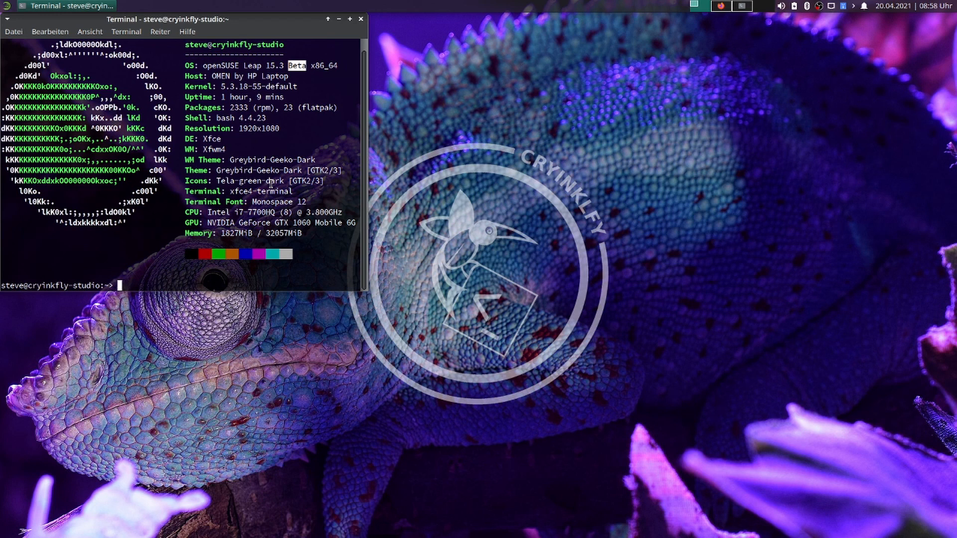
left_click_drag(262, 65, 202, 65)
left_click(300, 132)
left_click_drag(283, 107, 337, 109)
left_click(337, 109)
left_click(6, 6)
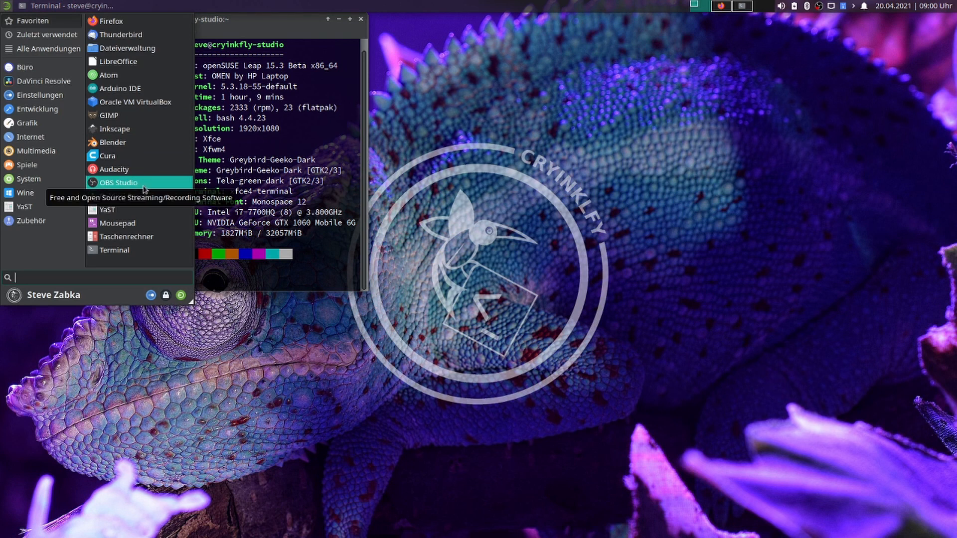
left_click(216, 23)
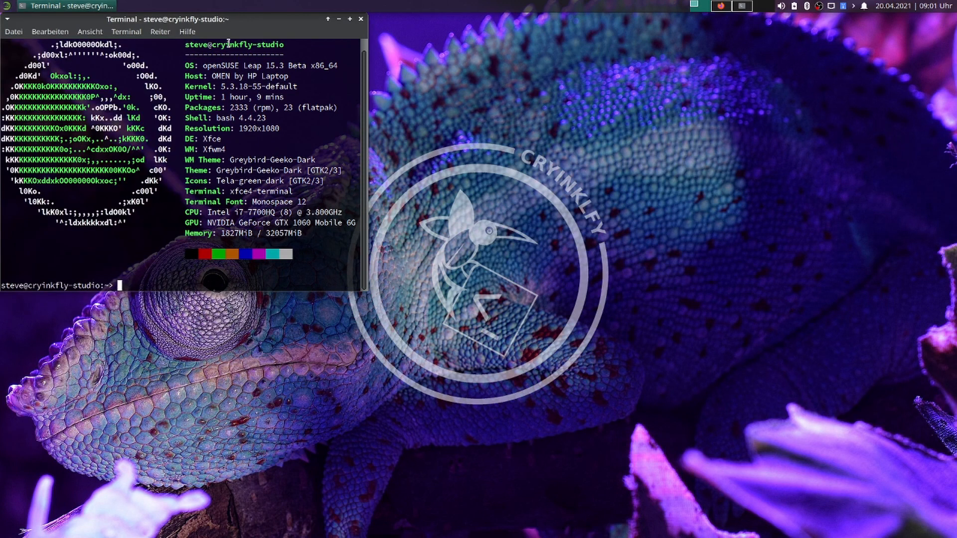
left_click(3, 4)
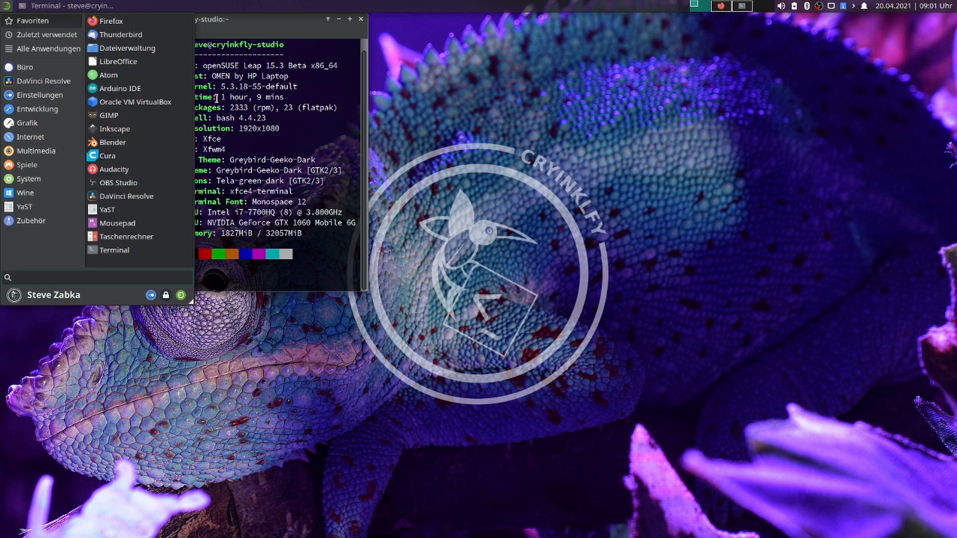
left_click(224, 37)
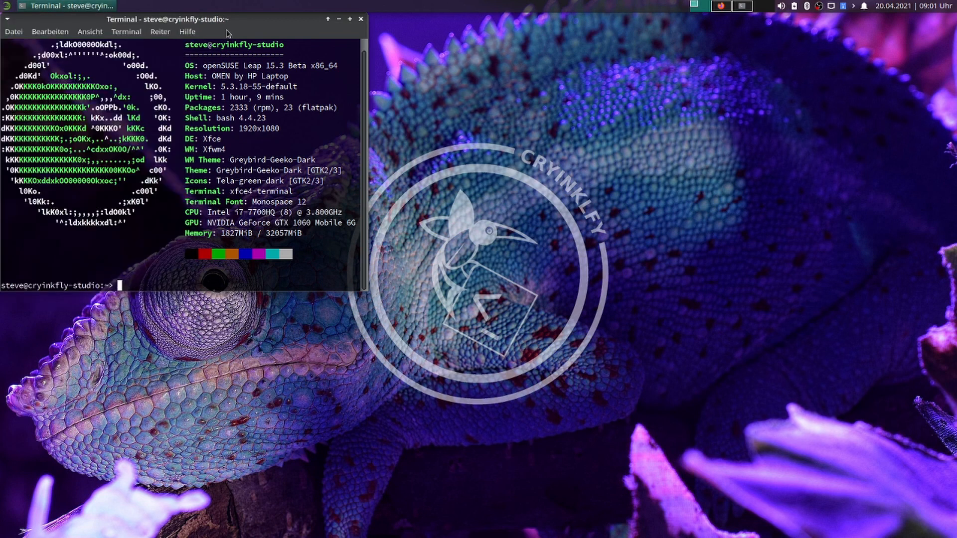
- Close the terminal and launch the YaST control center, authenticating with the administrator password
left_click(362, 20)
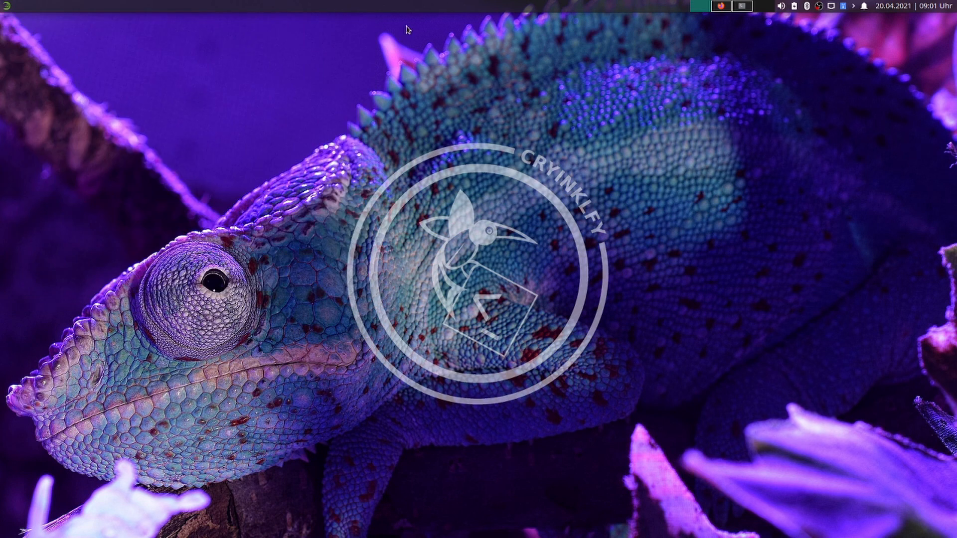
left_click(6, 6)
left_click(118, 215)
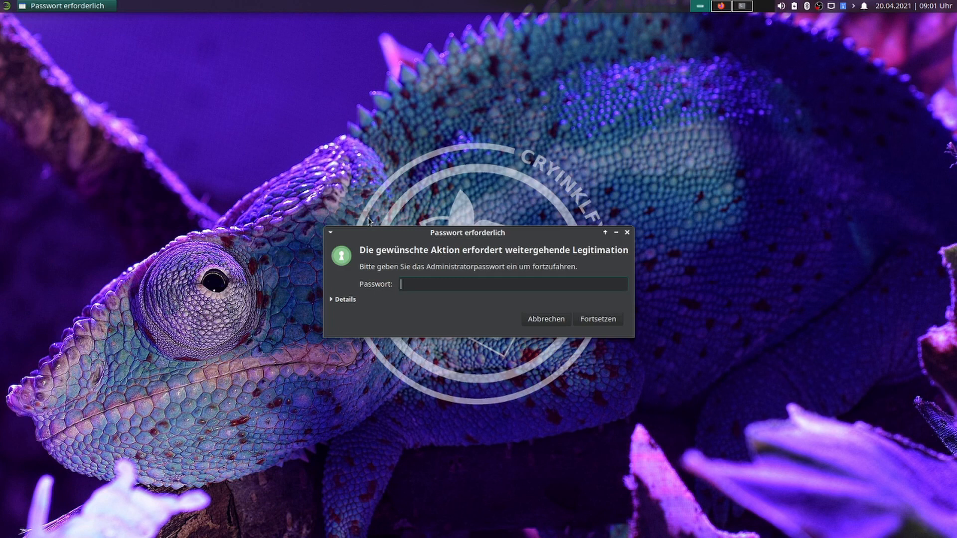
type("**************")
key("Return")
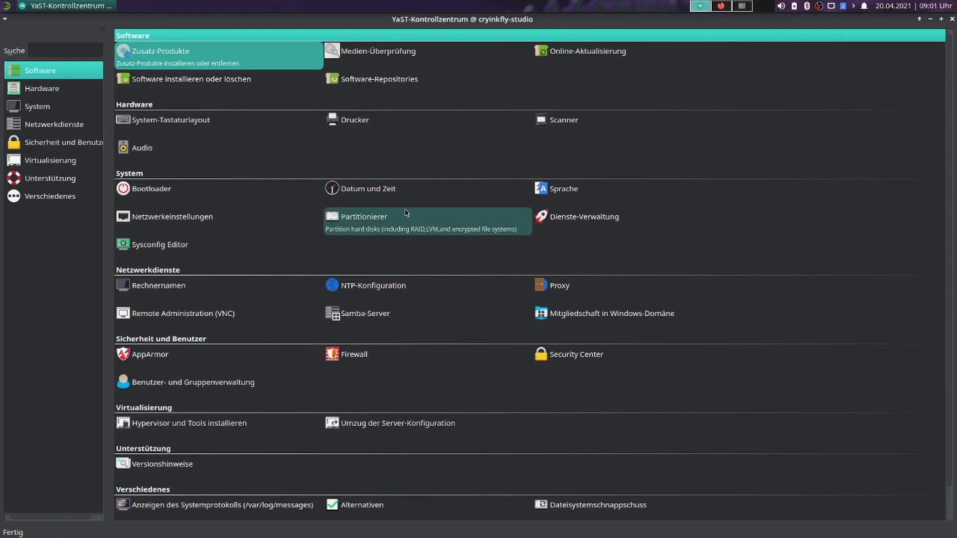
- Open the Software-Repositories module in YaST and maximize its window
left_click(405, 83)
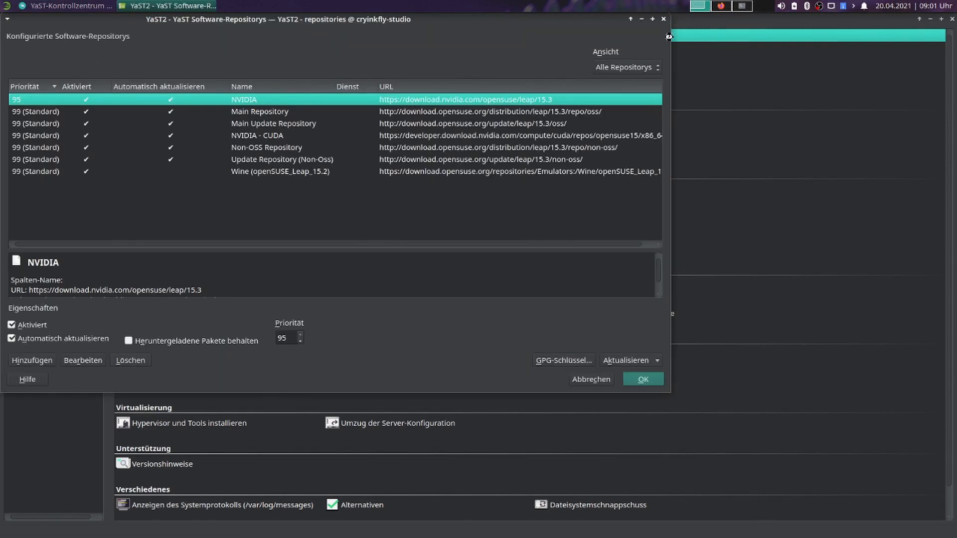
left_click(652, 19)
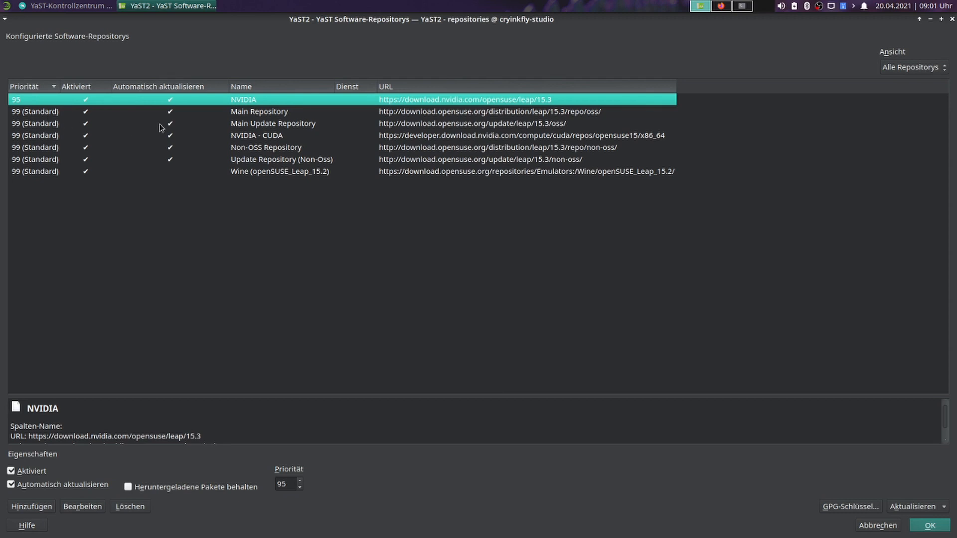
- Review the details of the configured Main, Non-OSS, update, NVIDIA, NVIDIA - CUDA and Wine repositories
left_click(239, 114)
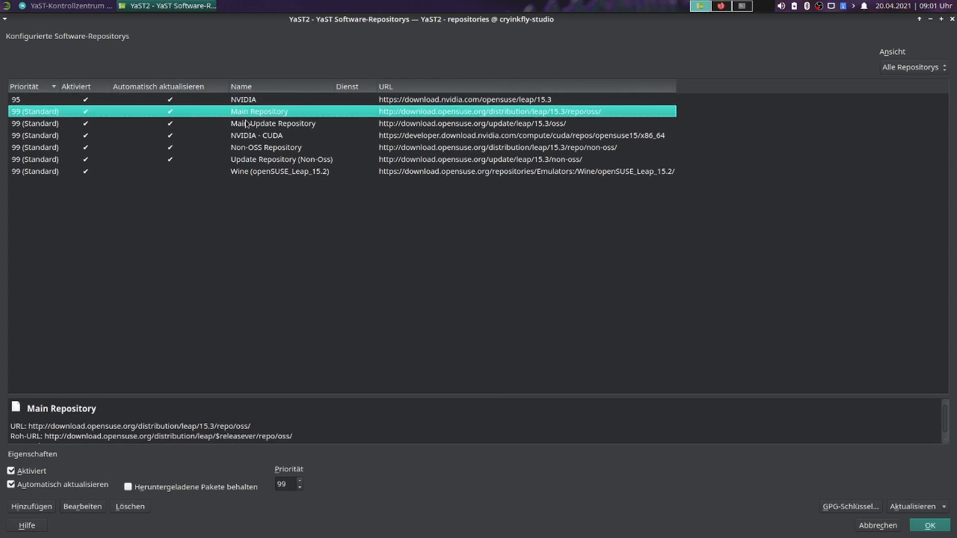
left_click(248, 124)
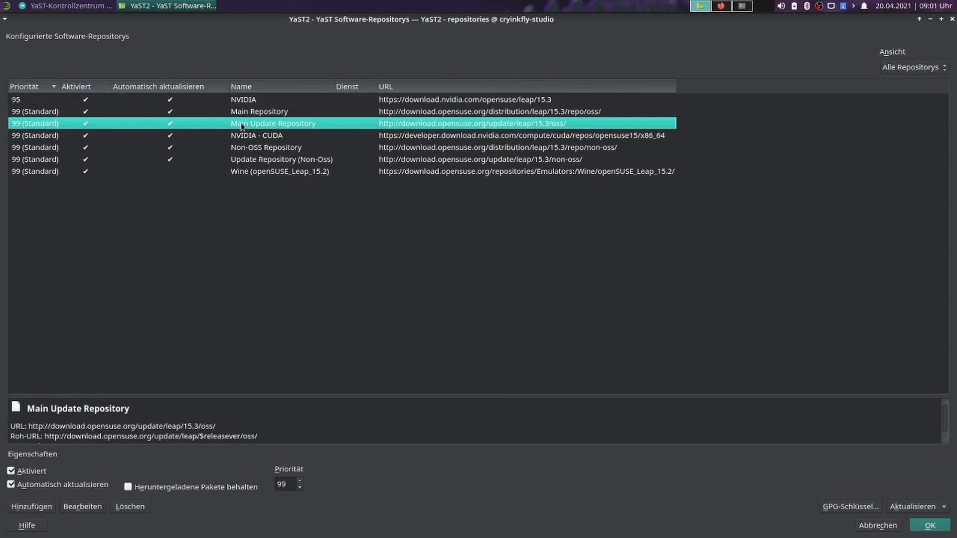
left_click(245, 150)
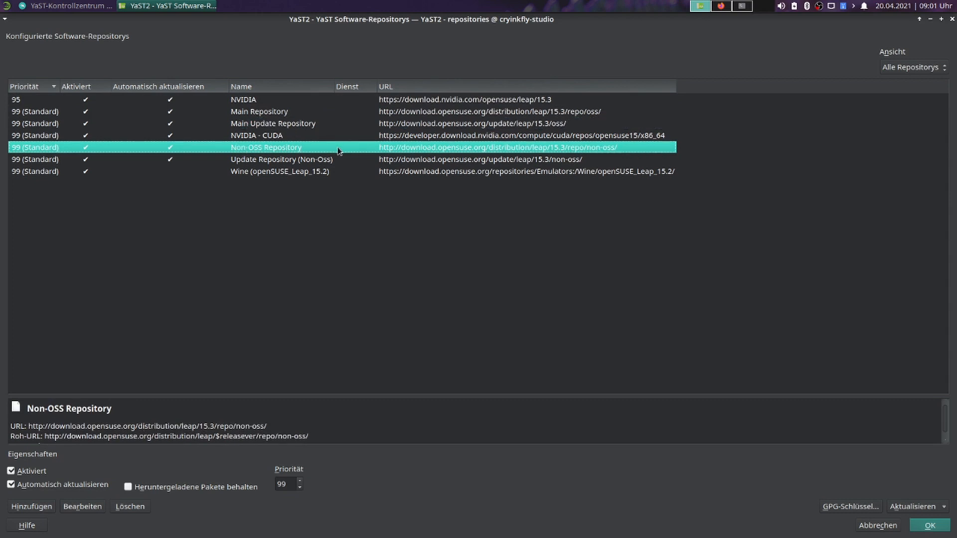
left_click(292, 162)
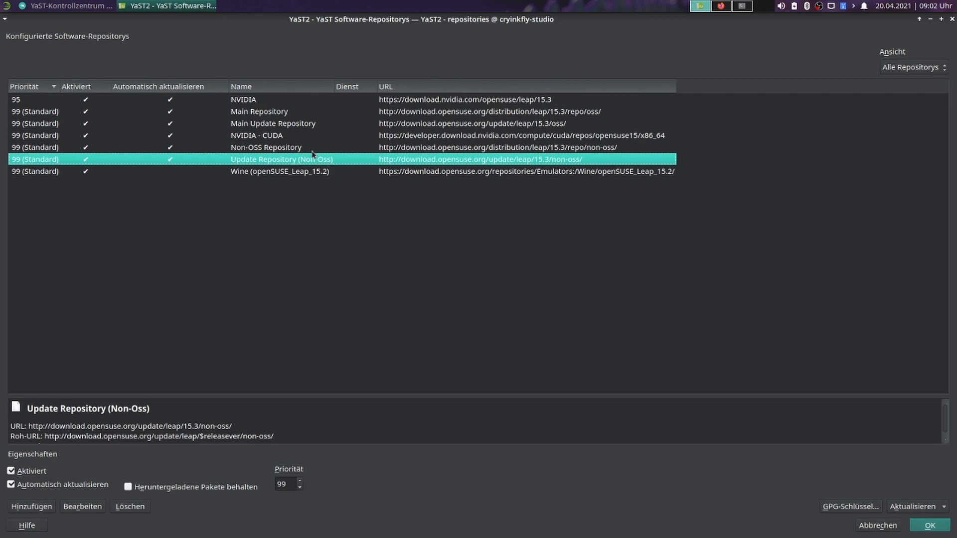
left_click(245, 102)
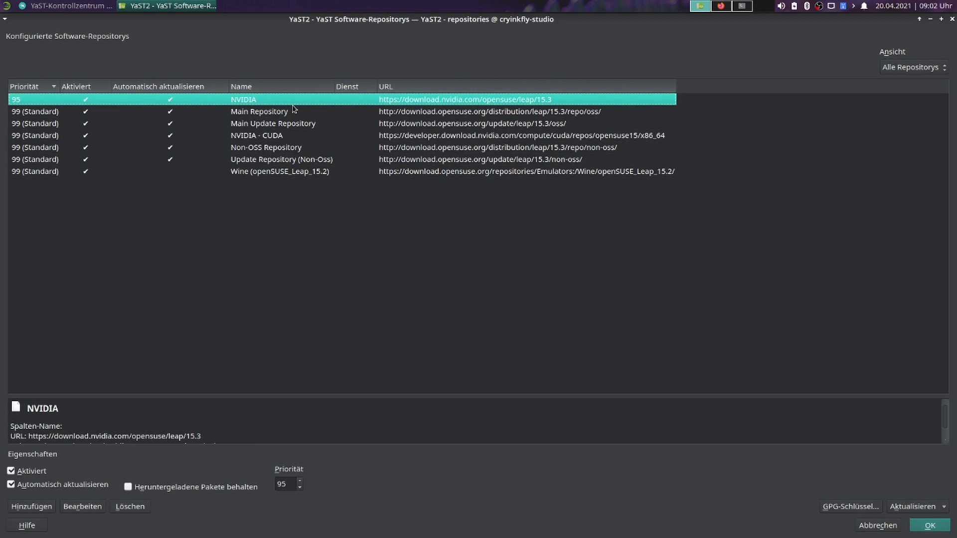
left_click(242, 138)
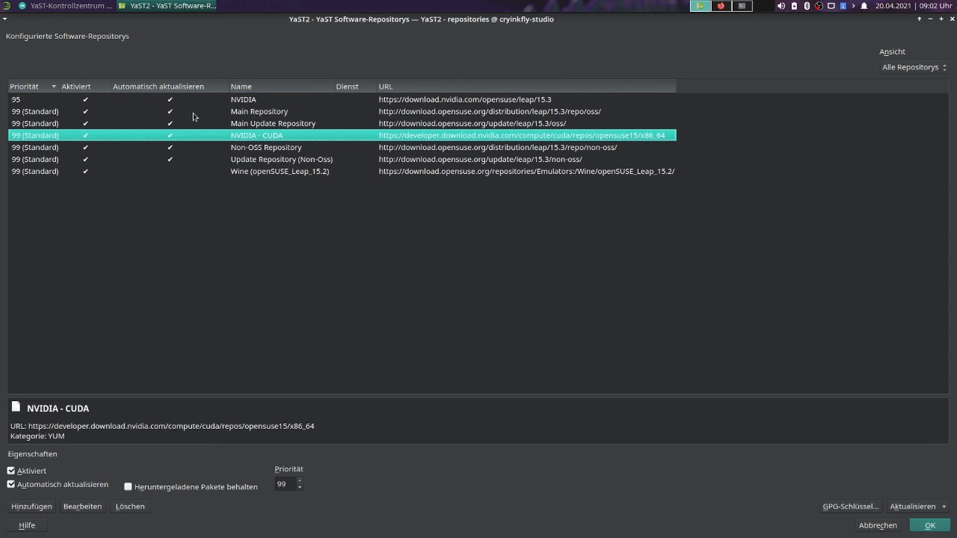
left_click(2, 4)
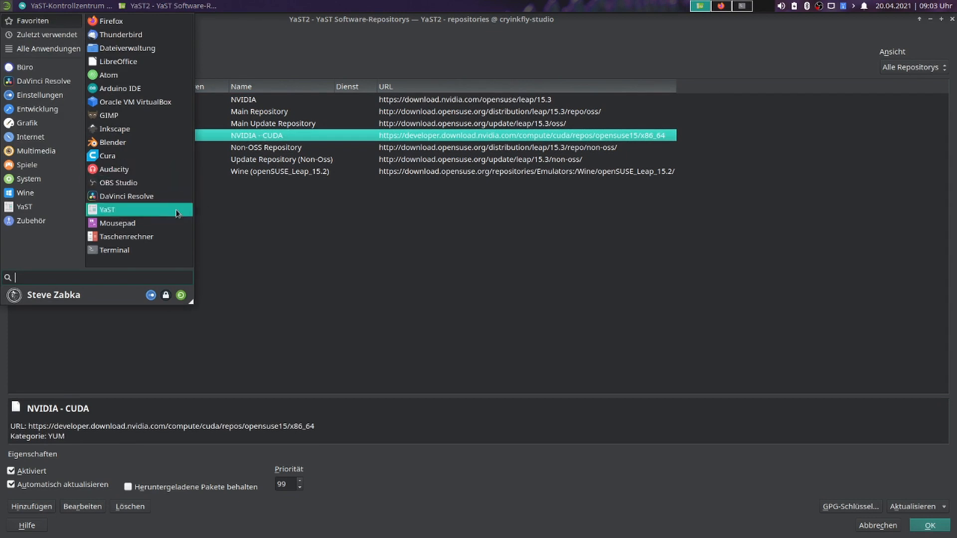
left_click(340, 215)
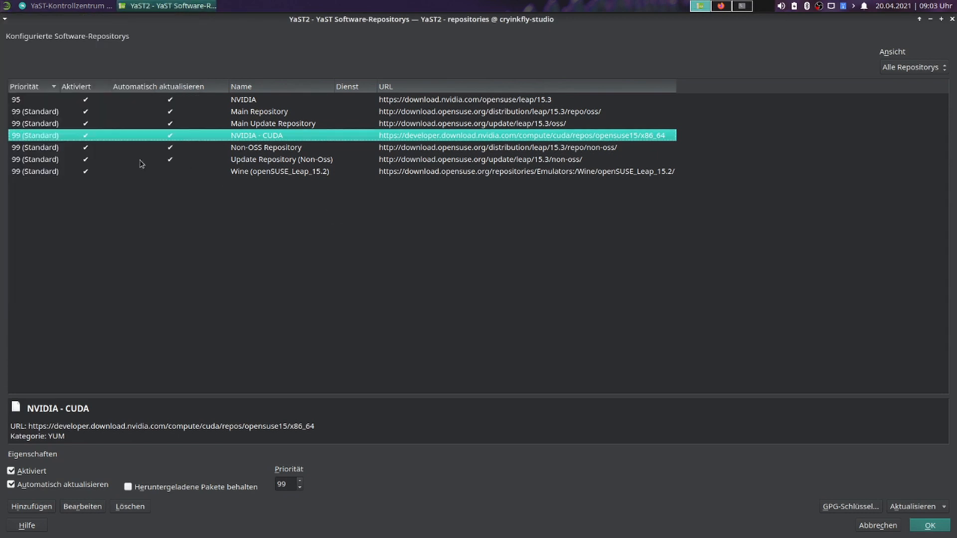
left_click(28, 174)
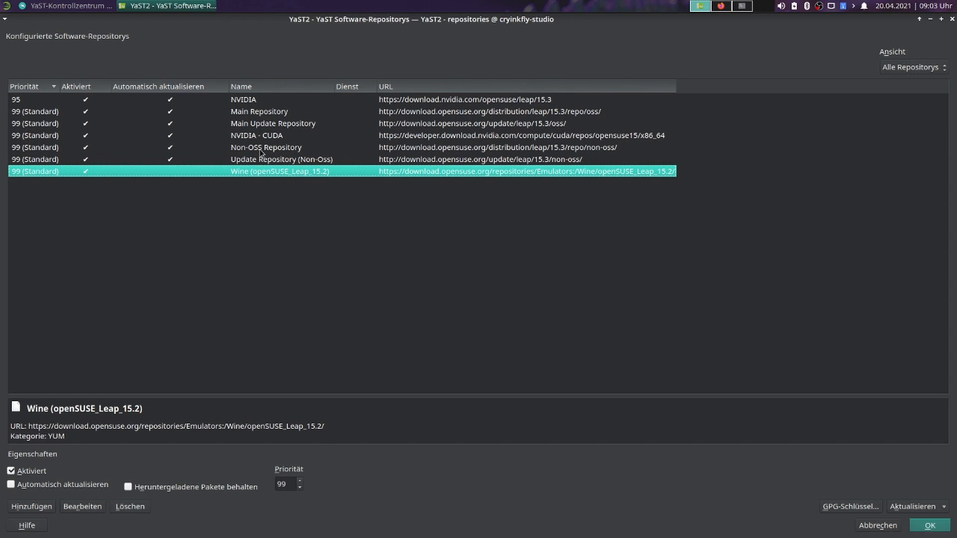
left_click(34, 101)
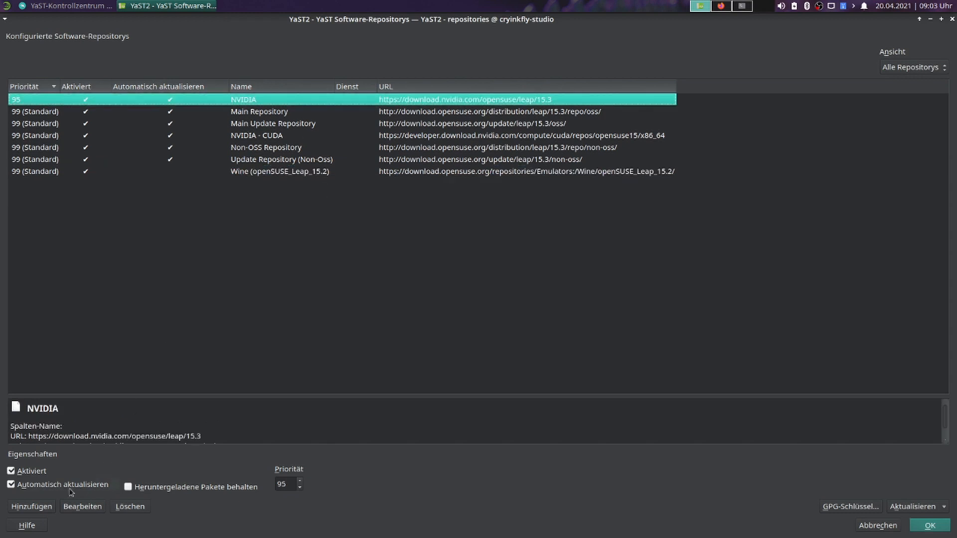
- Try to add a repository using the Community-Repositorys source
left_click(23, 508)
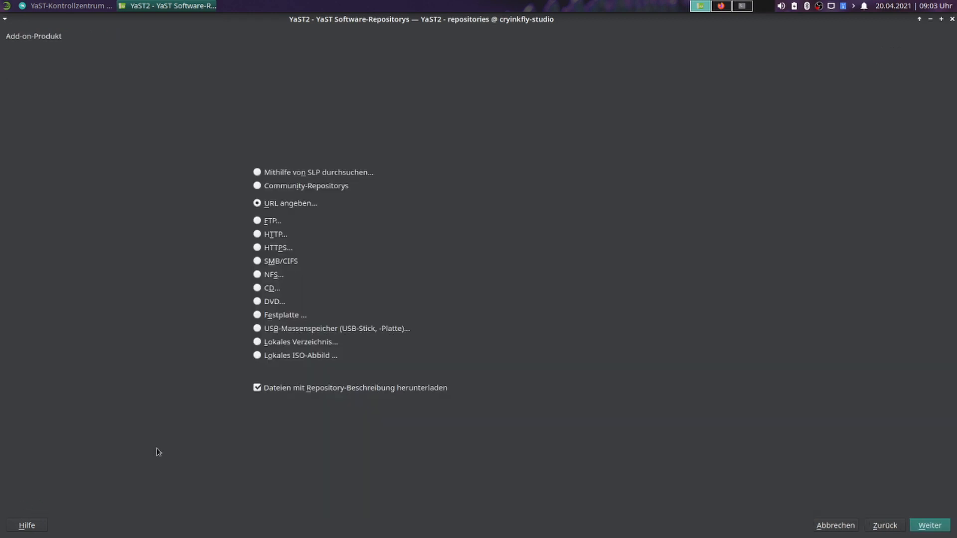
left_click(257, 187)
left_click(930, 525)
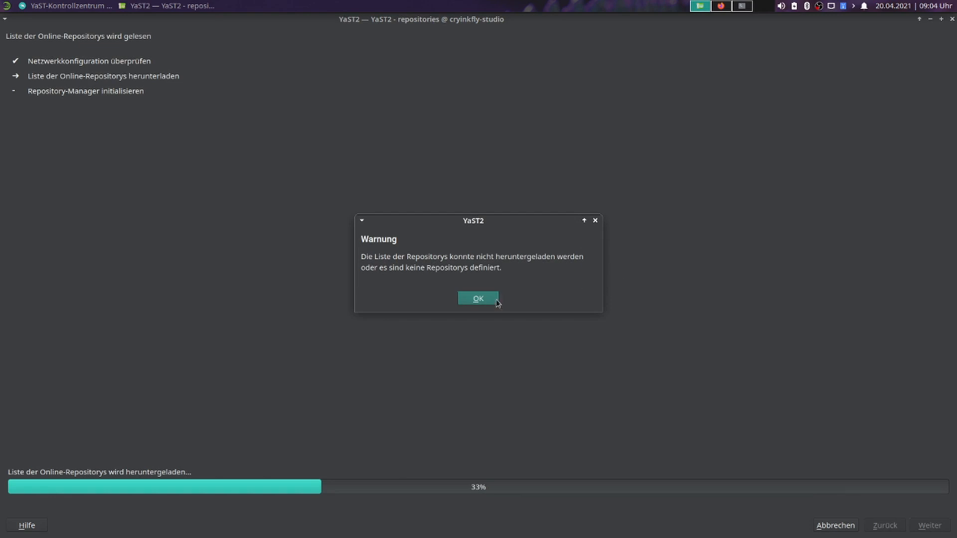
left_click(479, 300)
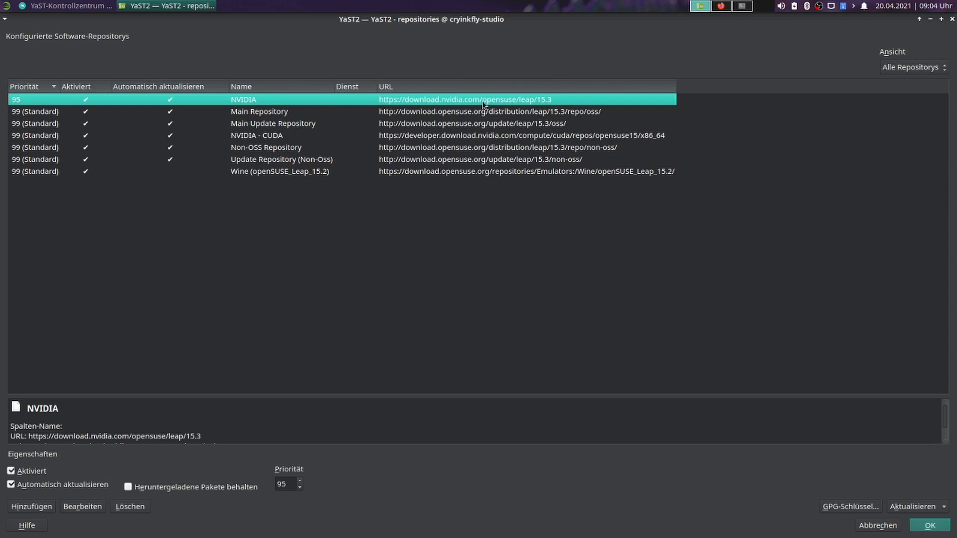
left_click(31, 507)
left_click(257, 248)
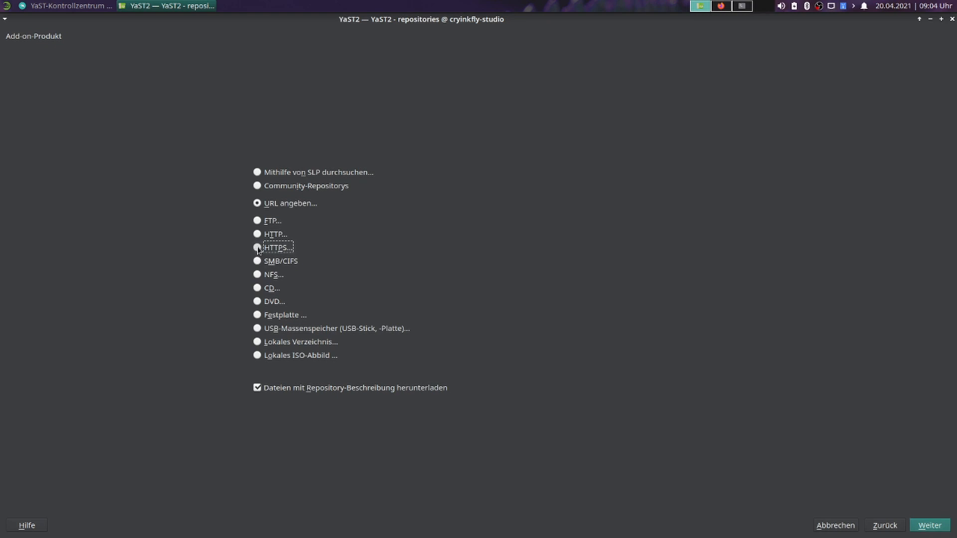
left_click(936, 529)
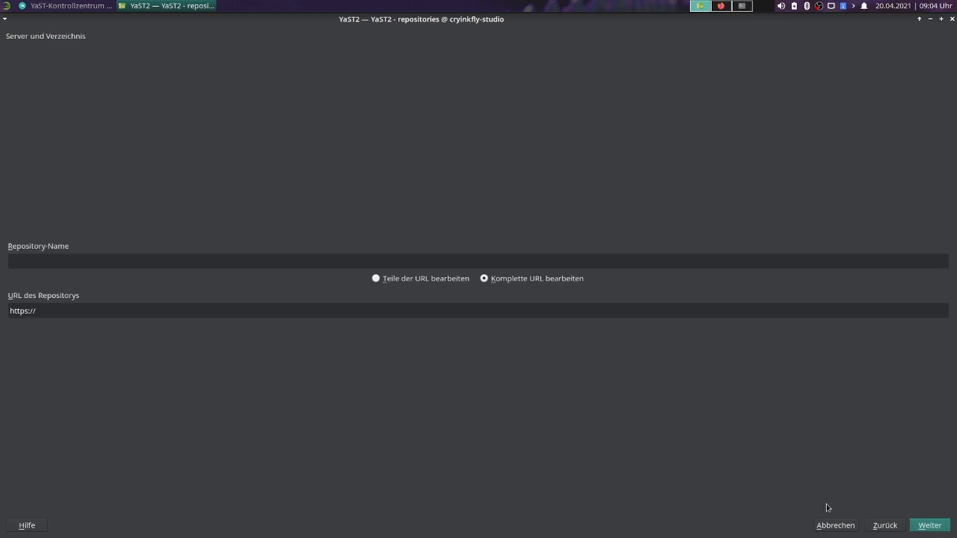
left_click(52, 314)
left_click(117, 260)
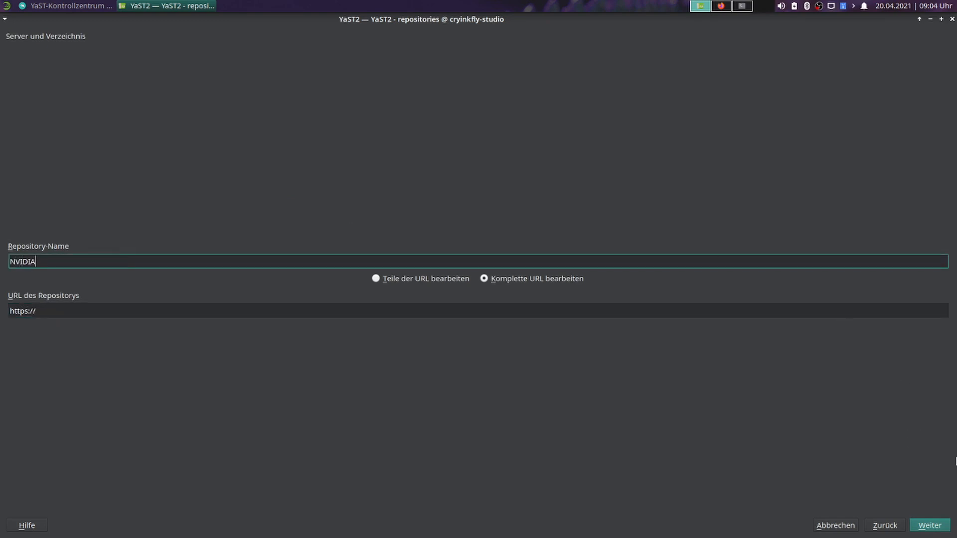
left_click(887, 528)
left_click(884, 530)
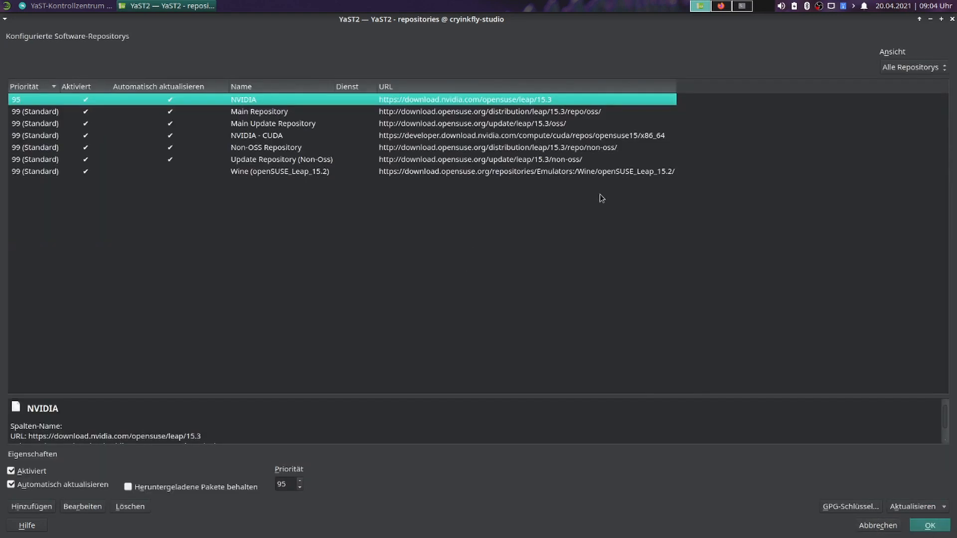
- Switch to Firefox, find the Zypper instructions on the SDB:NVIDIA drivers wiki page and copy the Leap addrepo command
left_click(722, 7)
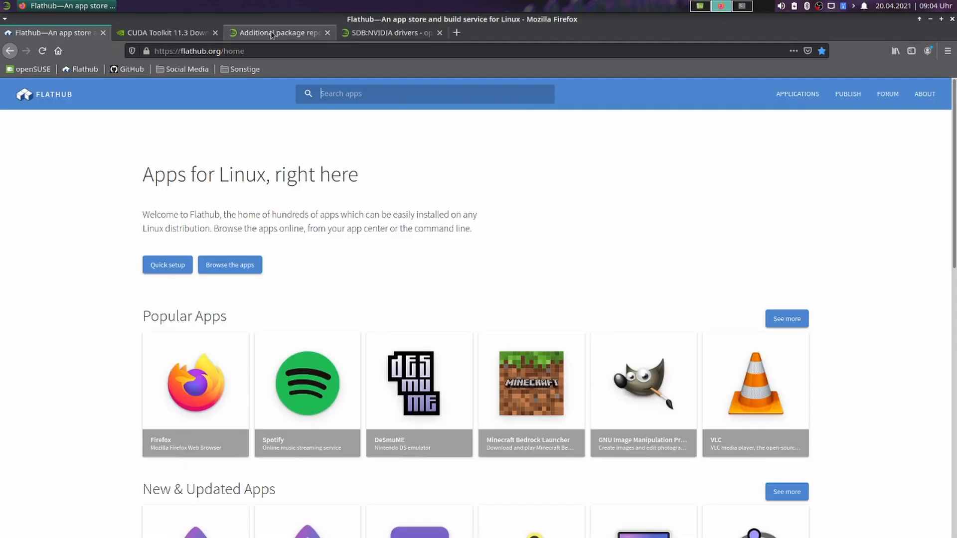
left_click(379, 32)
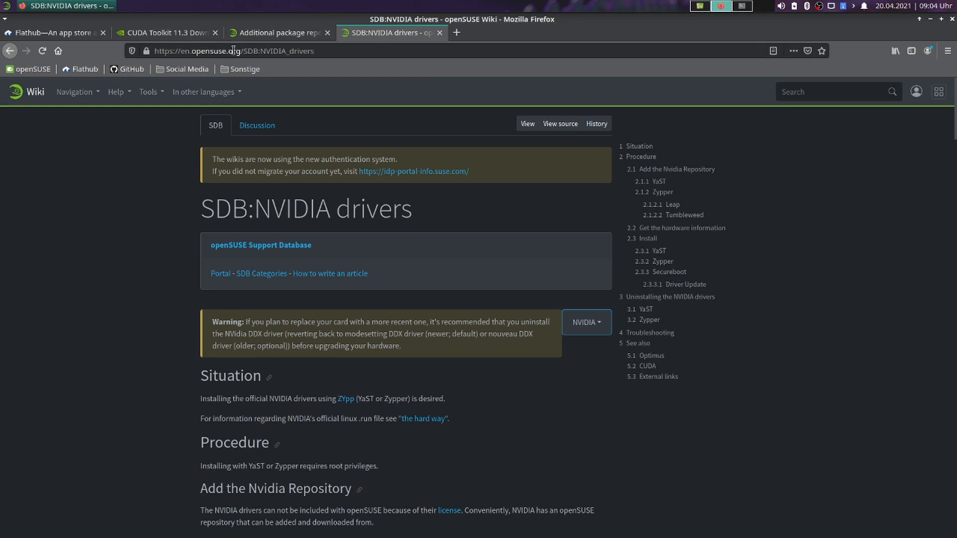
left_click_drag(243, 51, 320, 52)
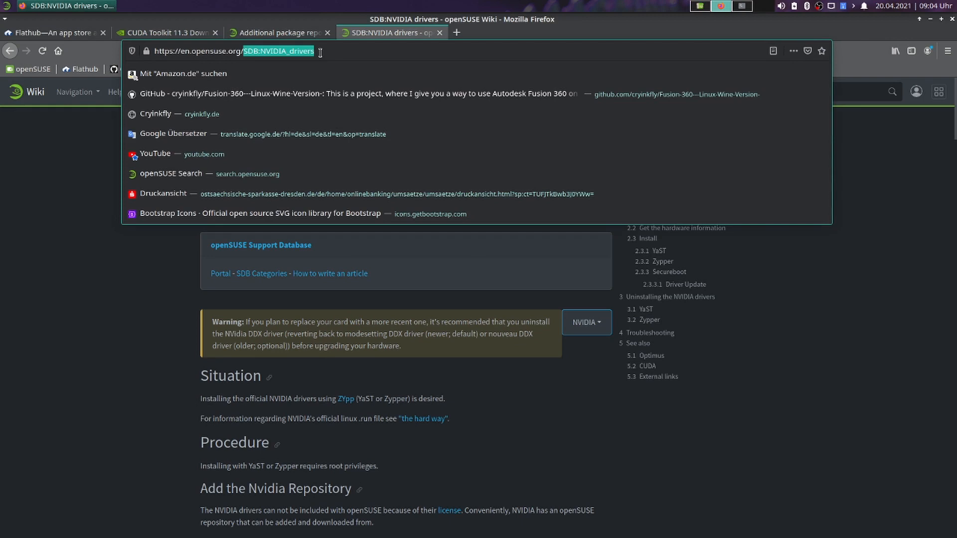
left_click(136, 355)
scroll(141, 353, "down", 8)
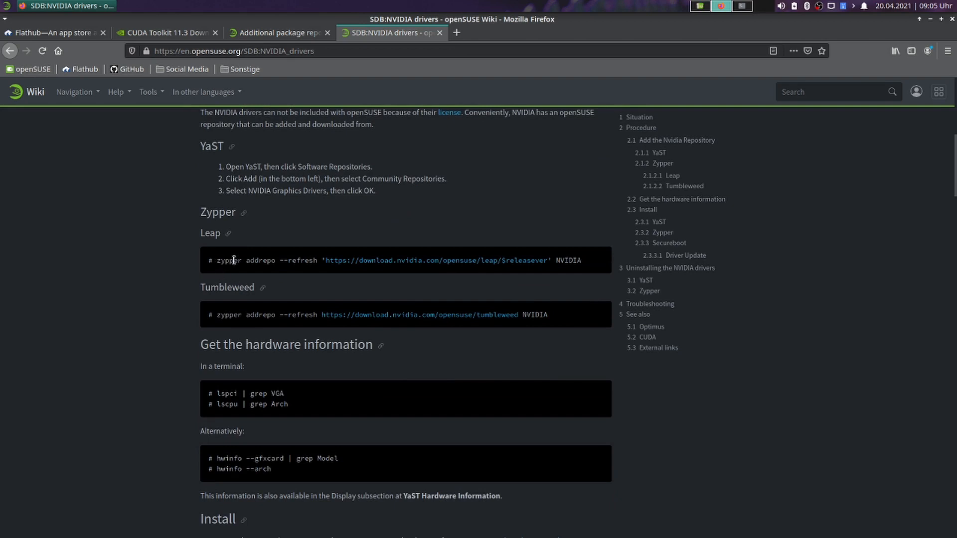
left_click_drag(216, 259, 586, 261)
key("ctrl+c")
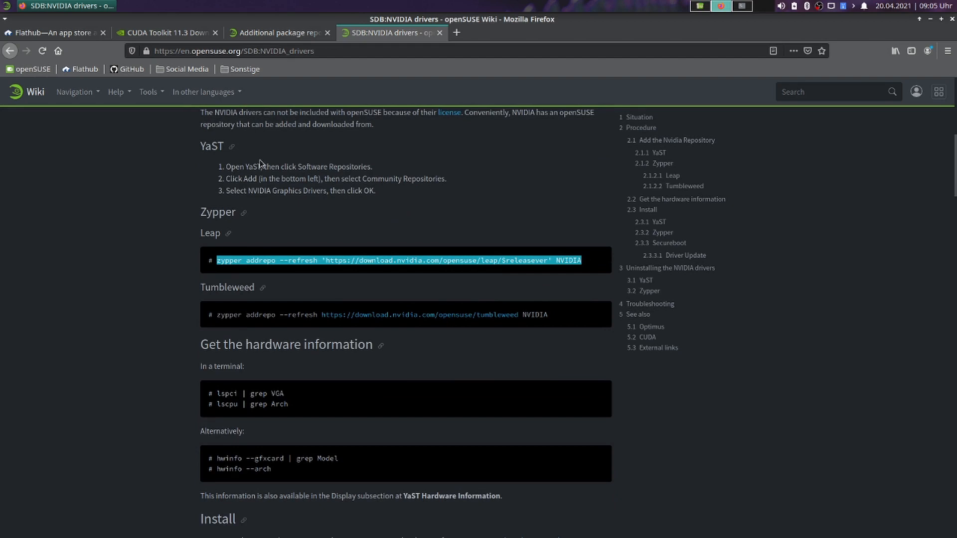
- Open a new terminal and switch to the root account with su, entering the root password
key("ctrl+alt+t")
type("su")
key("Return")
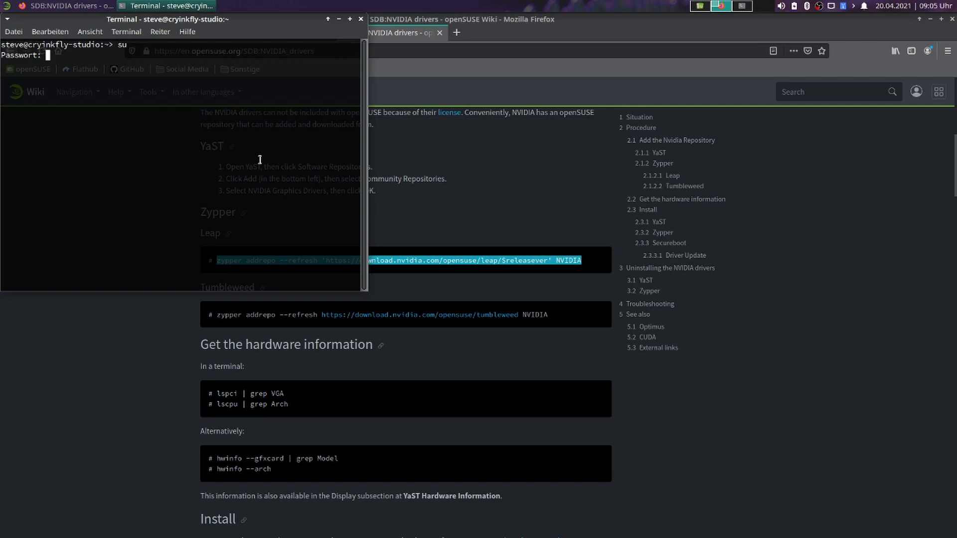
key("Return")
- Copy the NVIDIA addrepo command for Leap from the wiki and paste it at the root prompt in the terminal
right_click(444, 260)
left_click(473, 368)
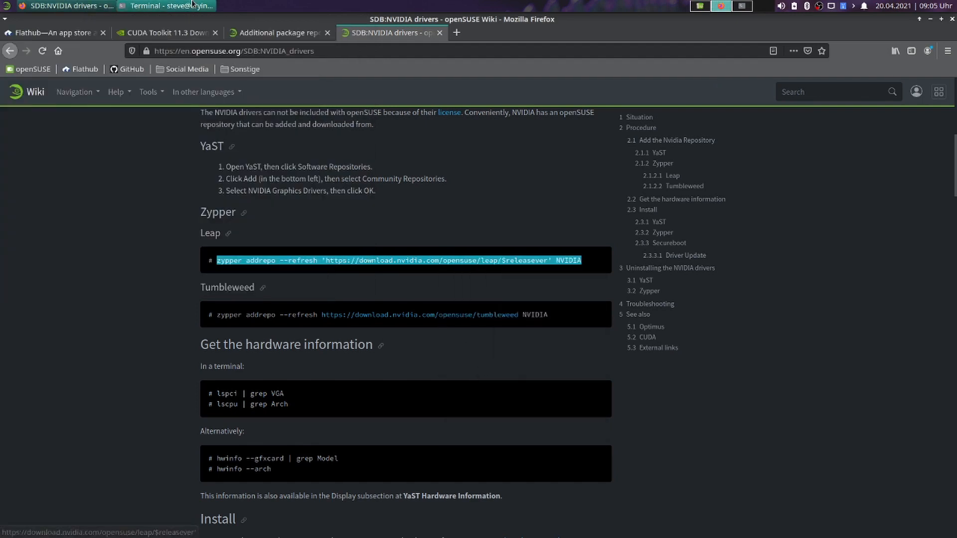
left_click(170, 5)
right_click(171, 83)
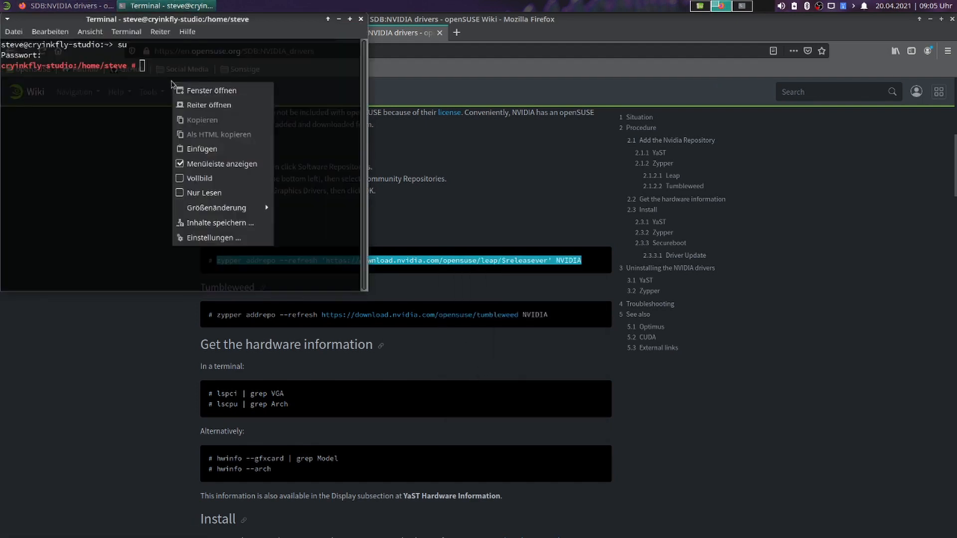
left_click(218, 150)
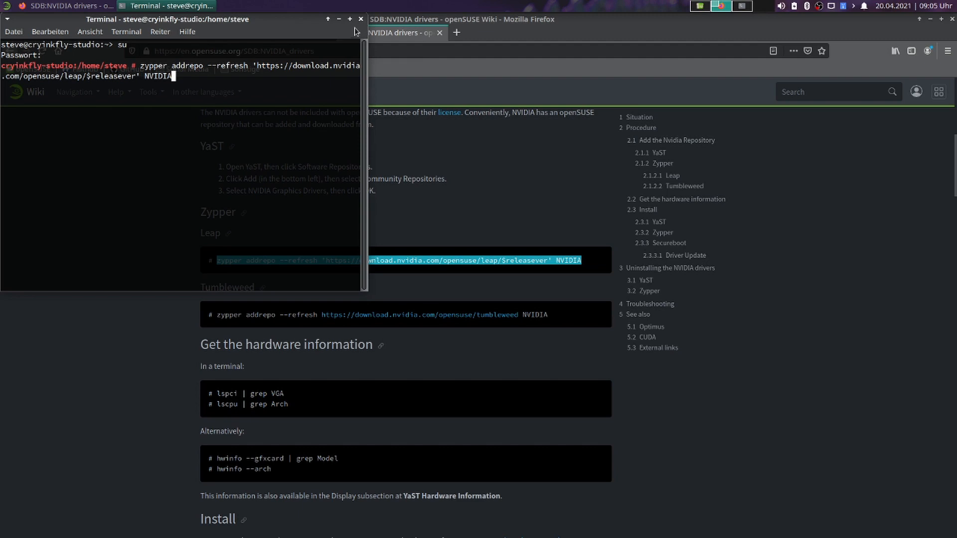
- Switch to Firefox and examine the All of Packman zypper command for Leap on the Additional package repositories wiki page
left_click(491, 150)
left_click(279, 32)
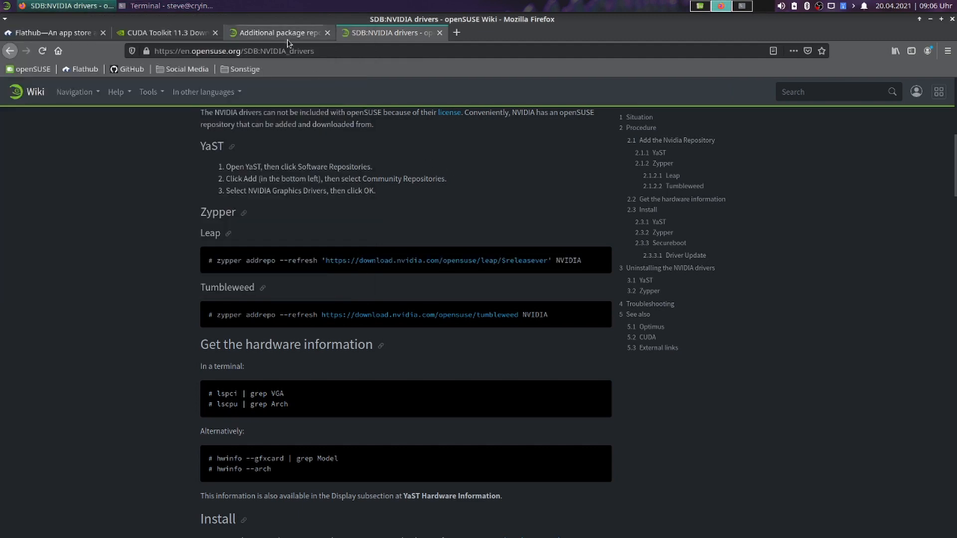
scroll(249, 231, "down", 15)
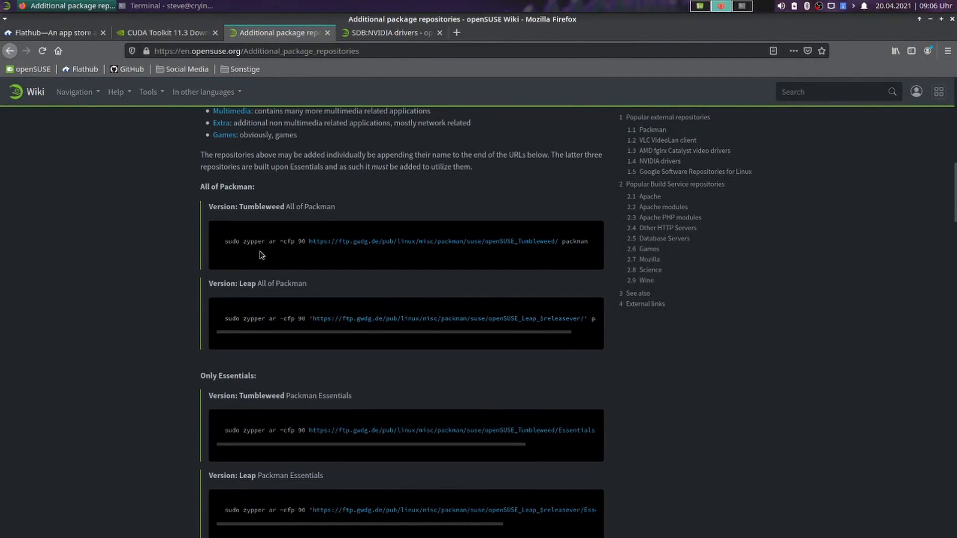
left_click_drag(244, 319, 612, 322)
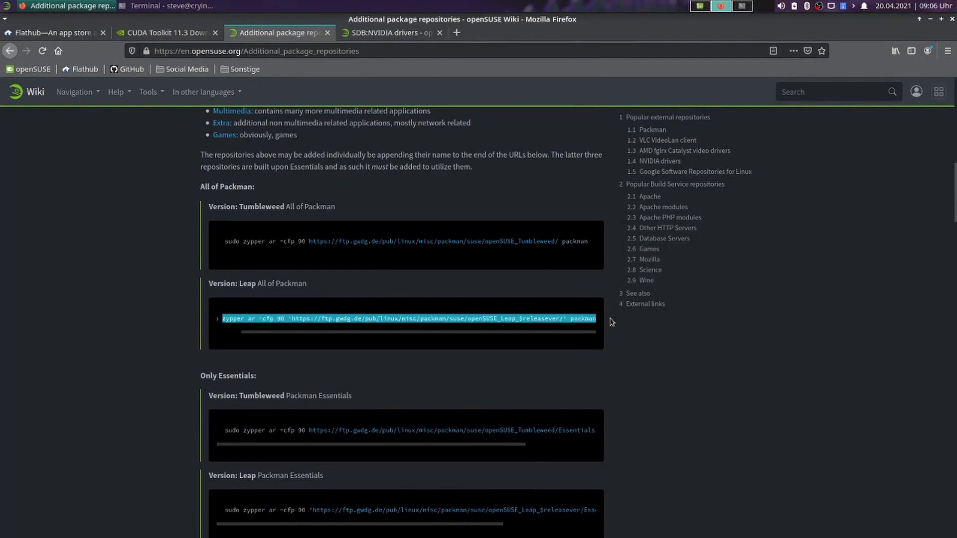
left_click(256, 325)
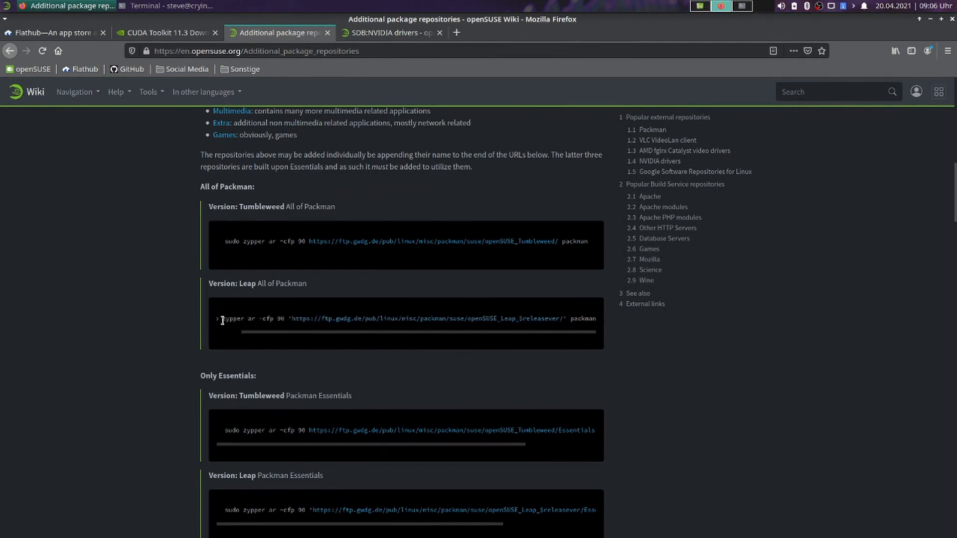
left_click_drag(222, 319, 603, 321)
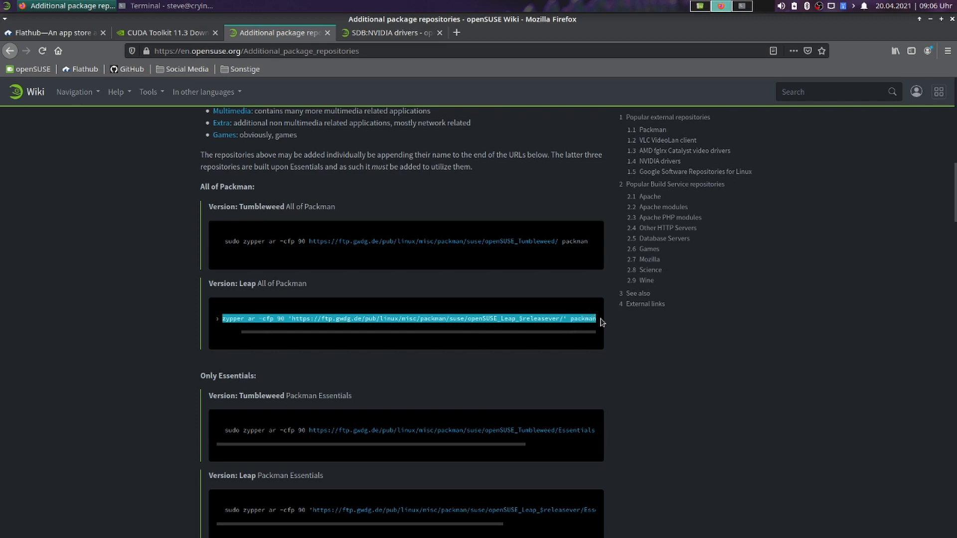
left_click(535, 335)
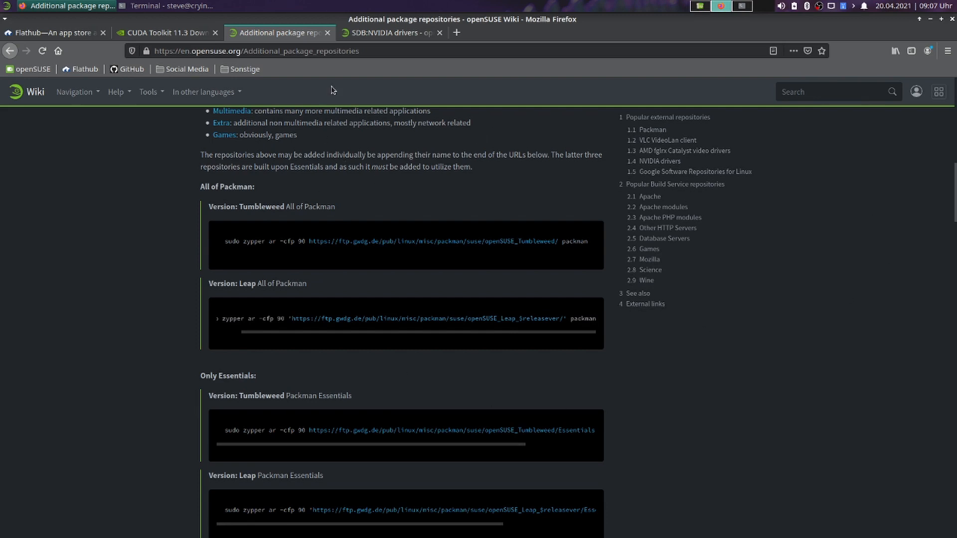
- Examine the zypper addrepo and zypper refresh commands in the Base Installer instructions on the CUDA Toolkit 11.3 Downloads page
left_click(372, 33)
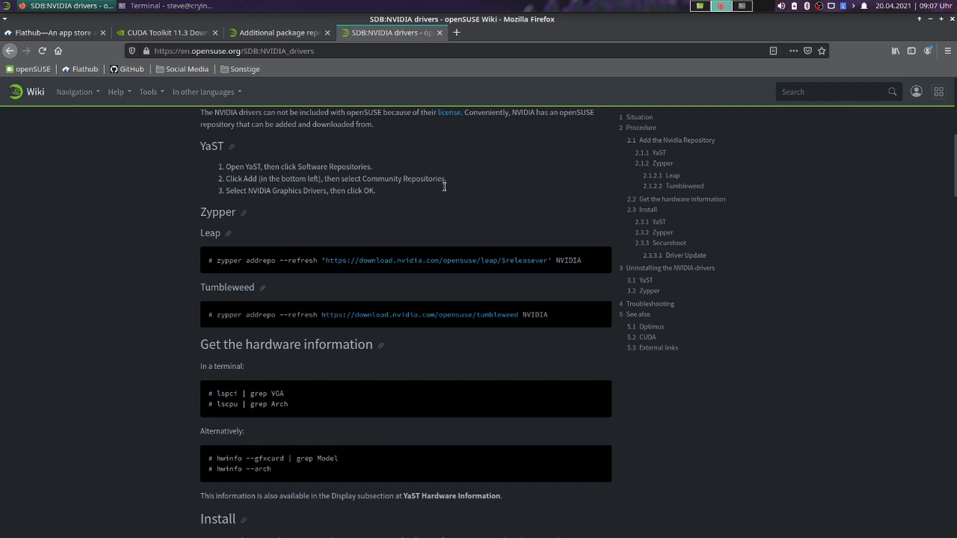
left_click(141, 37)
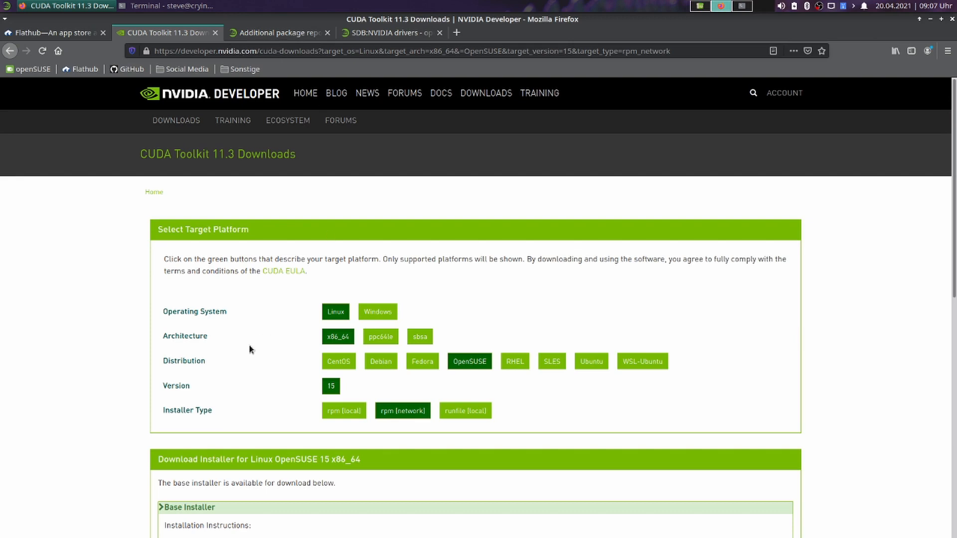
scroll(252, 344, "down", 6)
scroll(237, 247, "up", 2)
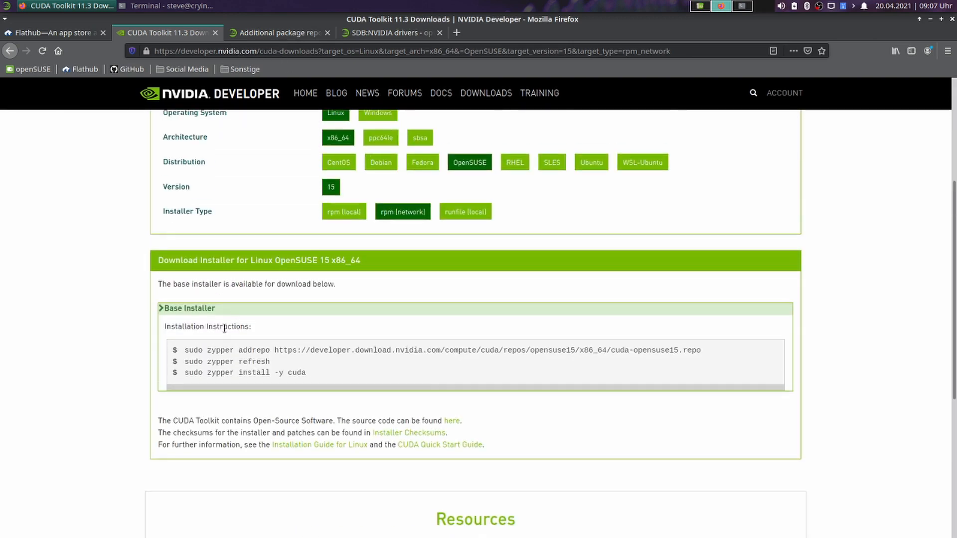
left_click_drag(207, 350, 744, 354)
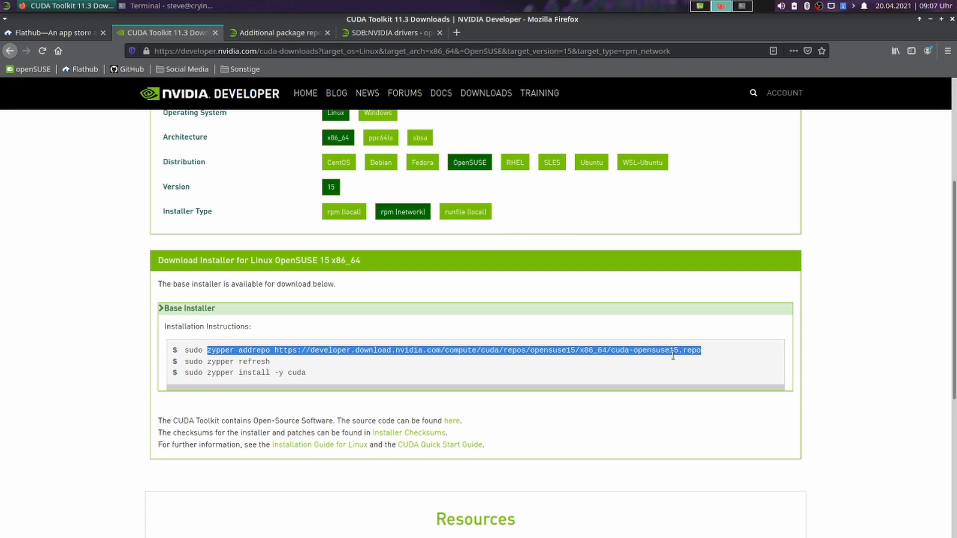
left_click_drag(206, 361, 273, 369)
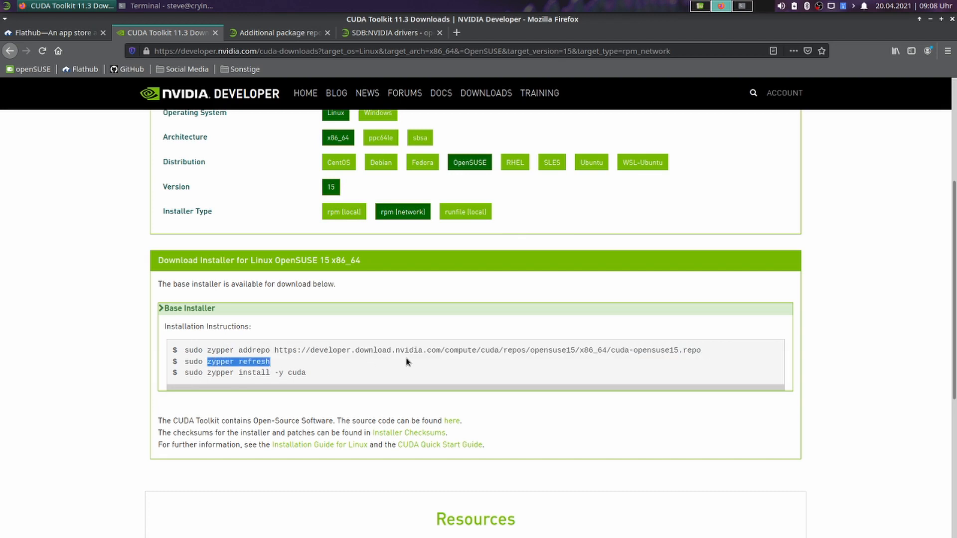
- Switch to YaST and close the configured software repositories without saving
left_click(693, 6)
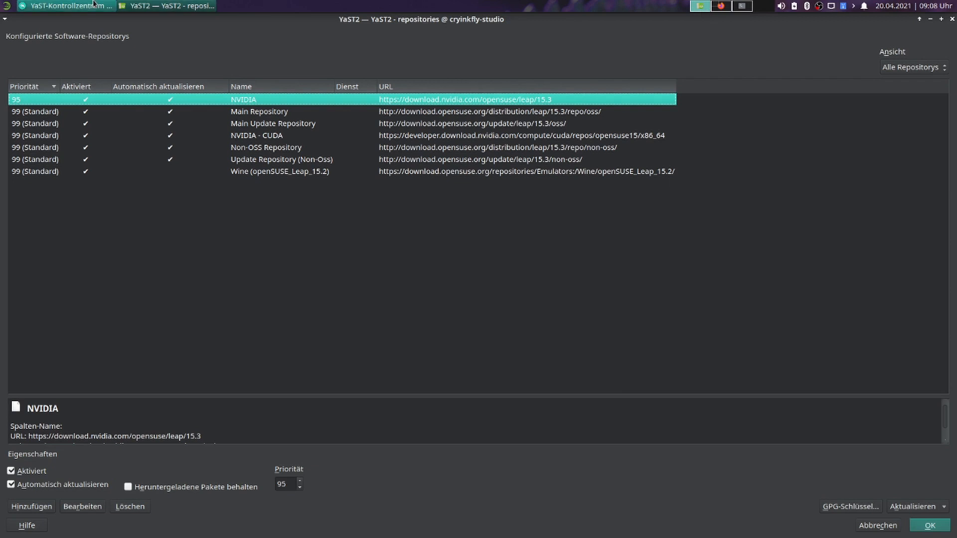
left_click(877, 526)
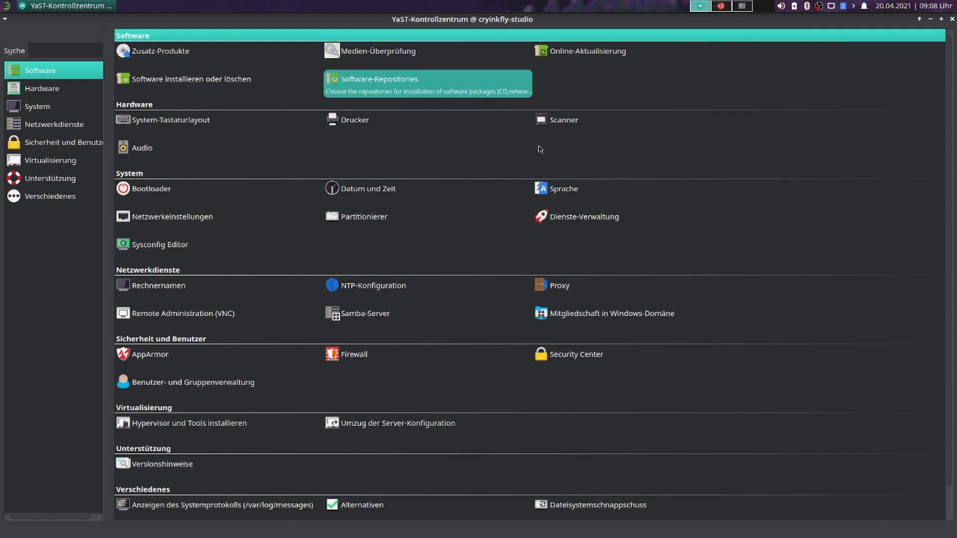
left_click(7, 6)
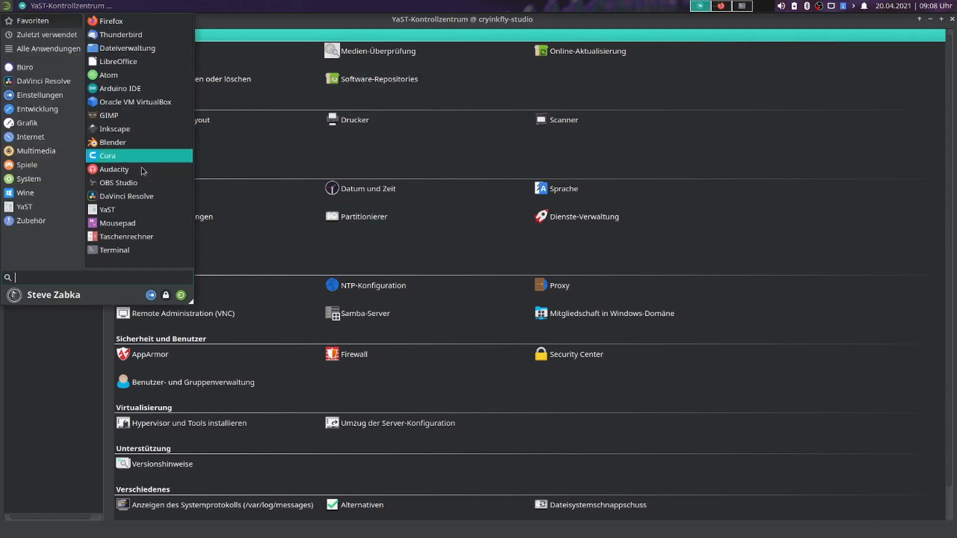
left_click(764, 176)
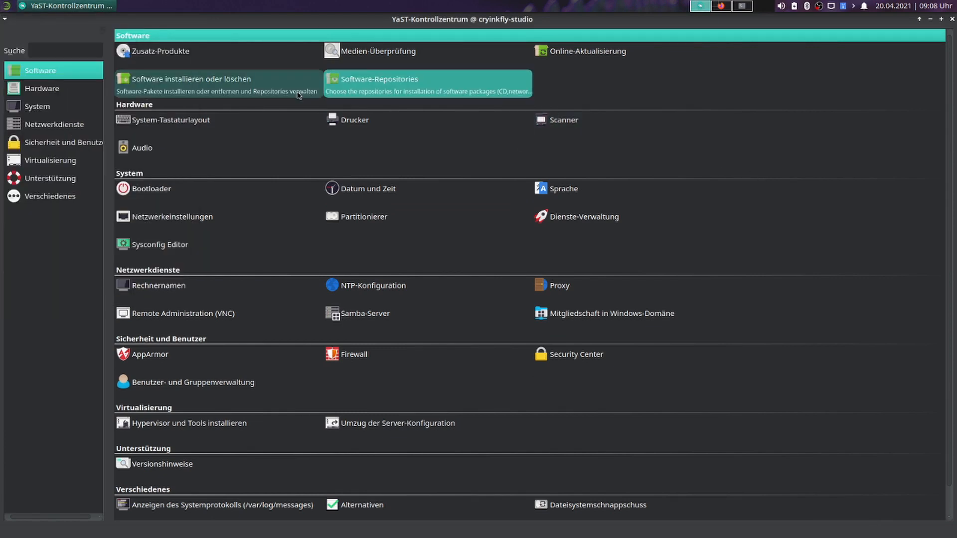
- Search for flatpak in YaST's software installation module, then close the module without applying anything
left_click(166, 89)
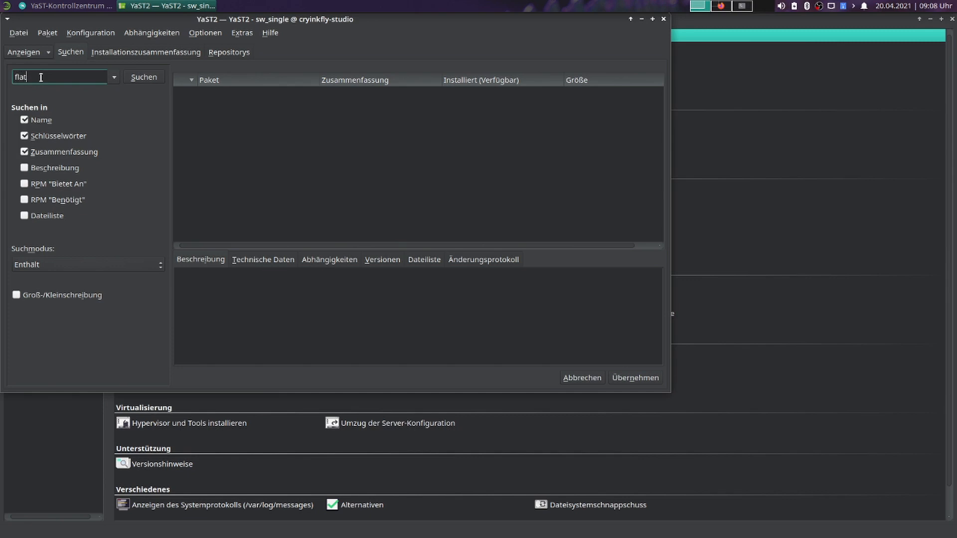
type("ak")
key("Return")
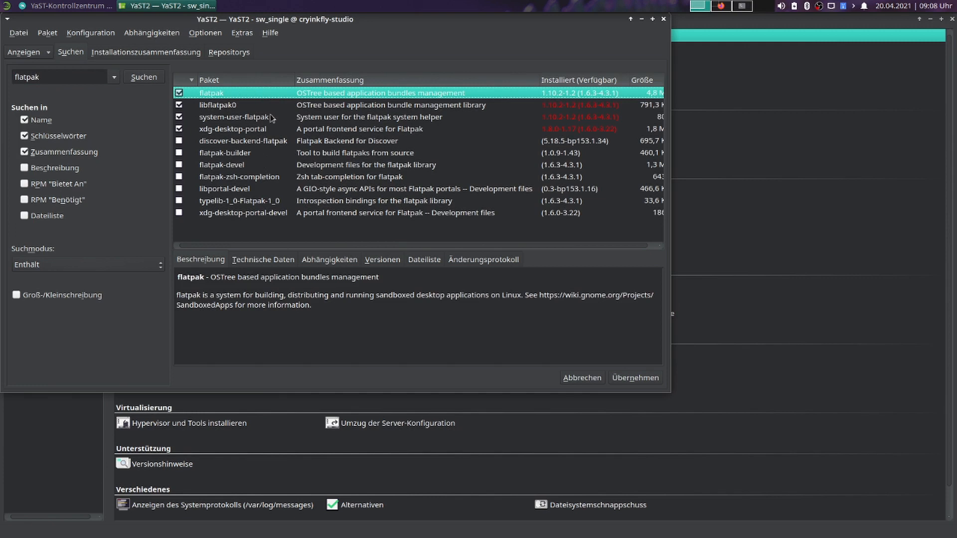
left_click(582, 378)
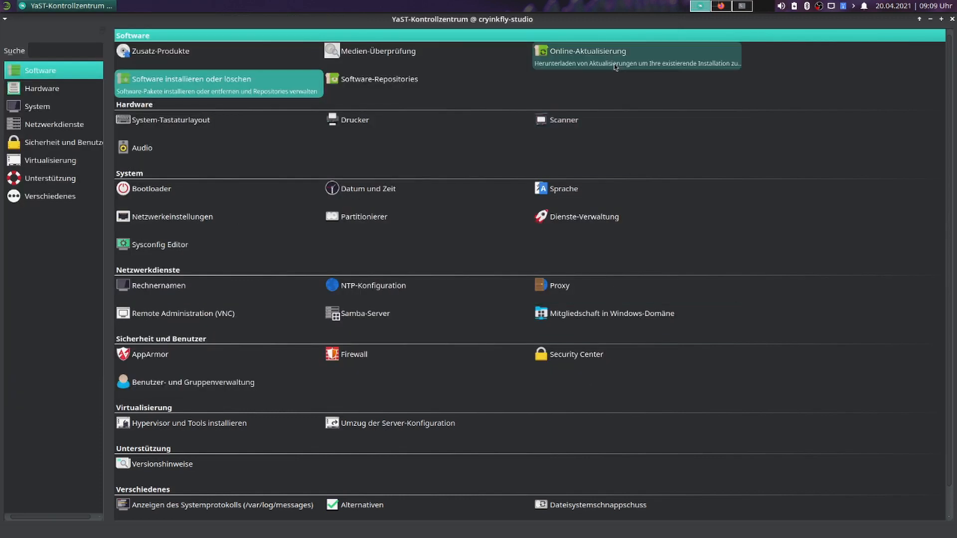
- Switch to Firefox and open the openSUSE quick setup instructions from the Flathub site
left_click(721, 6)
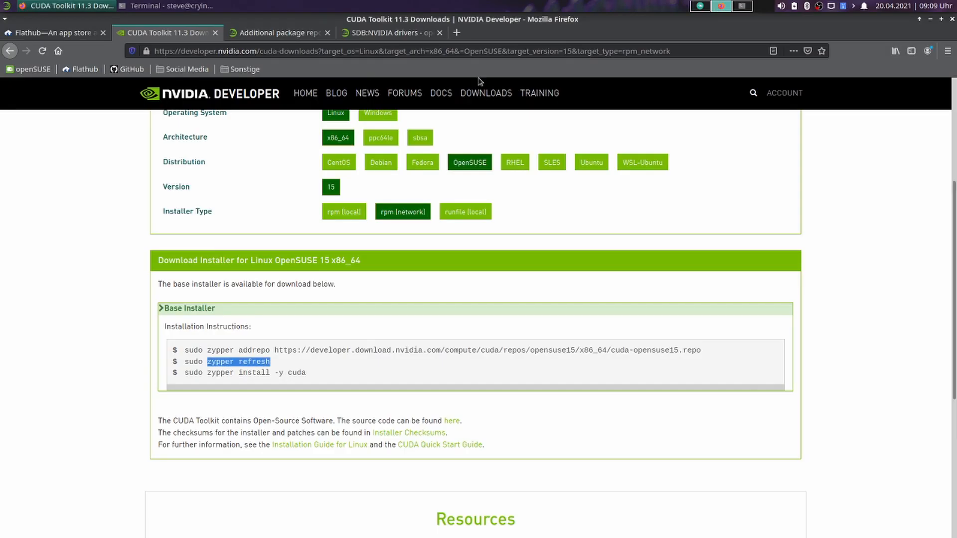
left_click(58, 34)
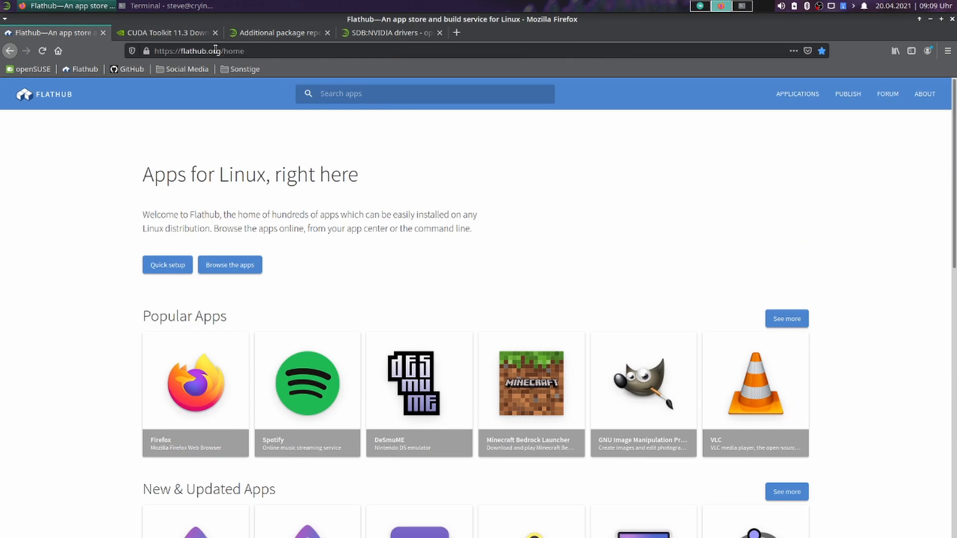
scroll(319, 322, "down", 5)
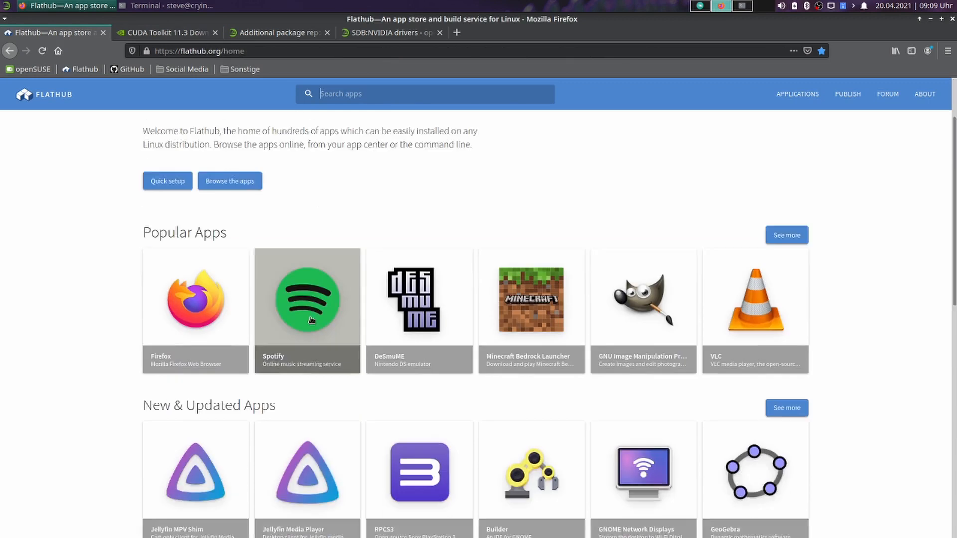
scroll(189, 309, "up", 4)
left_click(155, 242)
left_click(309, 272)
scroll(344, 358, "down", 3)
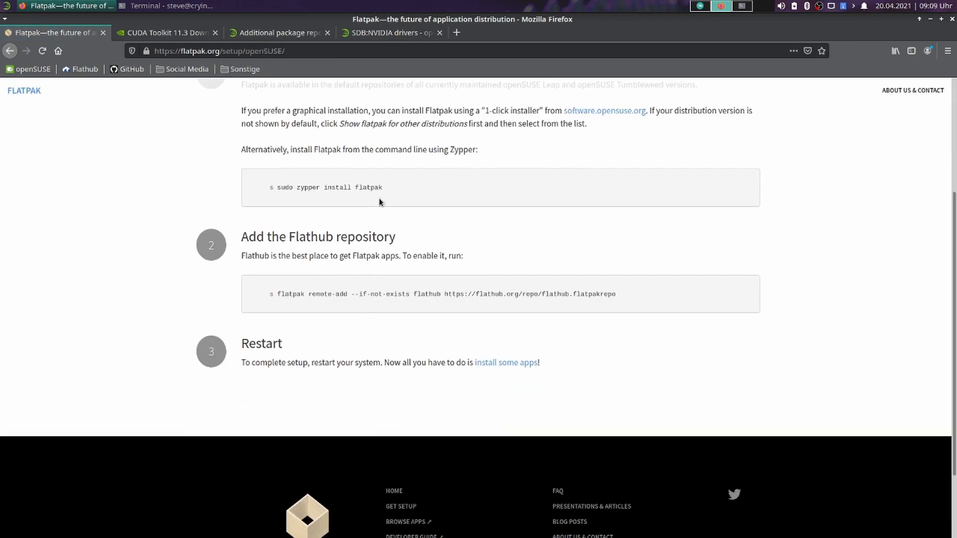
- Examine the zypper command for installing Flatpak and copy the flatpak remote-add command for the Flathub repository
left_click_drag(391, 187, 238, 190)
left_click_drag(473, 187, 244, 188)
left_click(275, 184)
left_click_drag(277, 294, 624, 298)
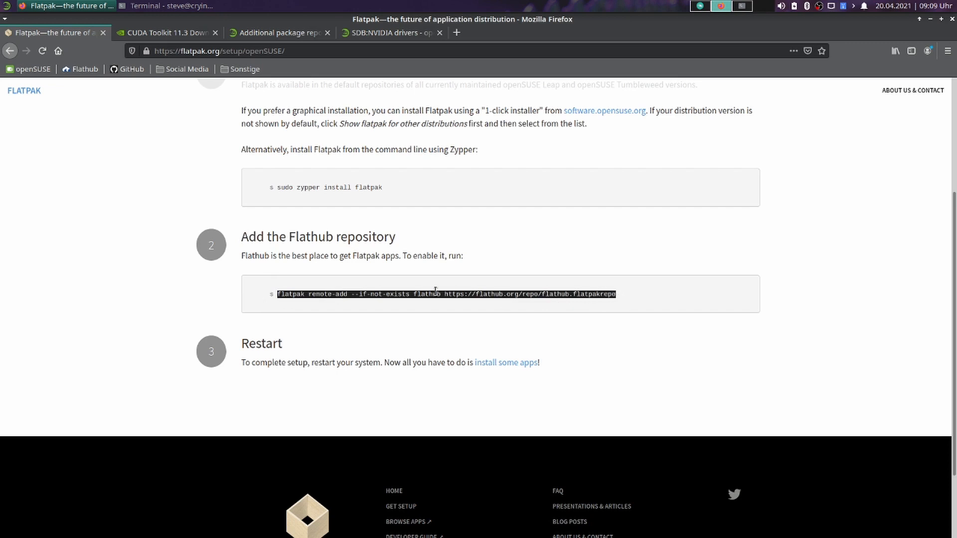
right_click(367, 293)
left_click(382, 301)
- Close the root terminal holding the unexecuted NVIDIA command, ending its running process
left_click(159, 6)
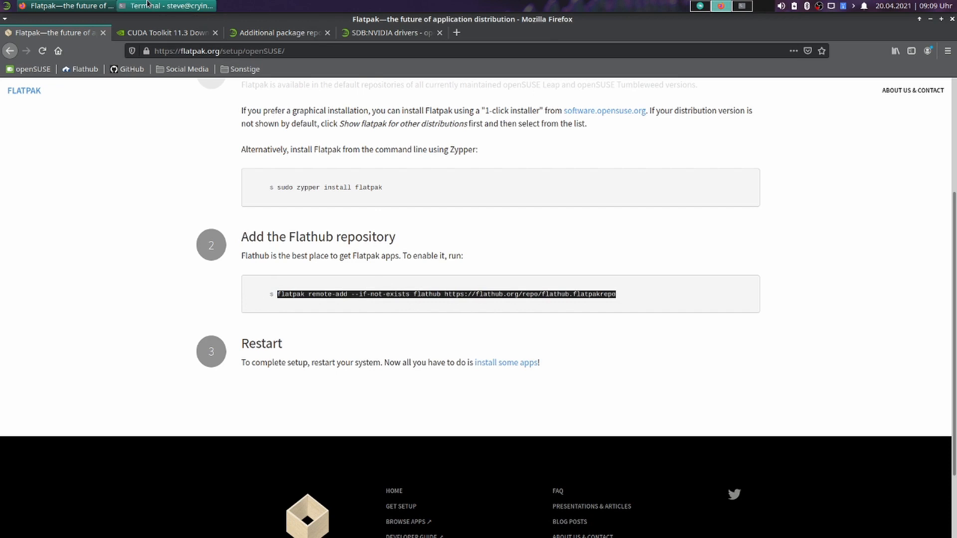
left_click(361, 19)
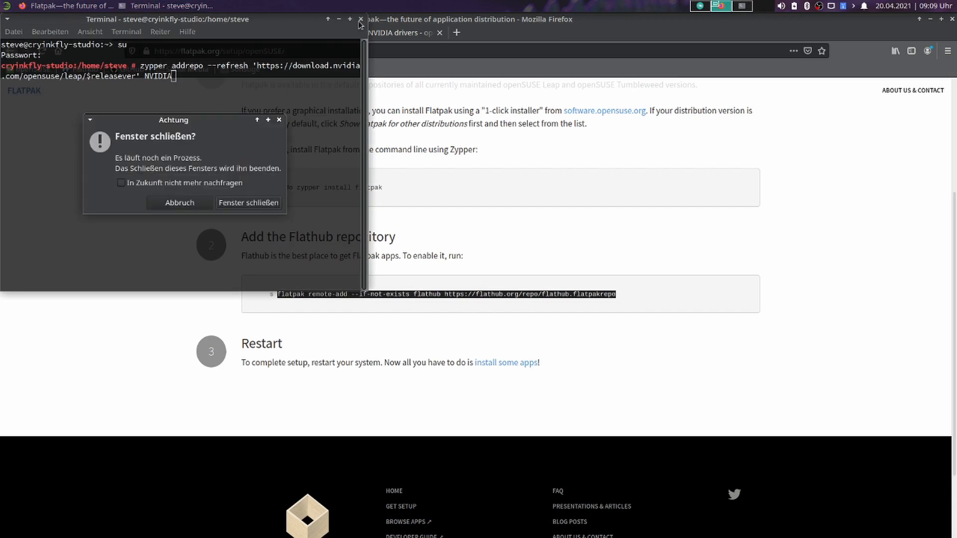
left_click(230, 203)
- Open a new terminal, paste the flatpak remote-add command for Flathub and close the window without running it
left_click(7, 5)
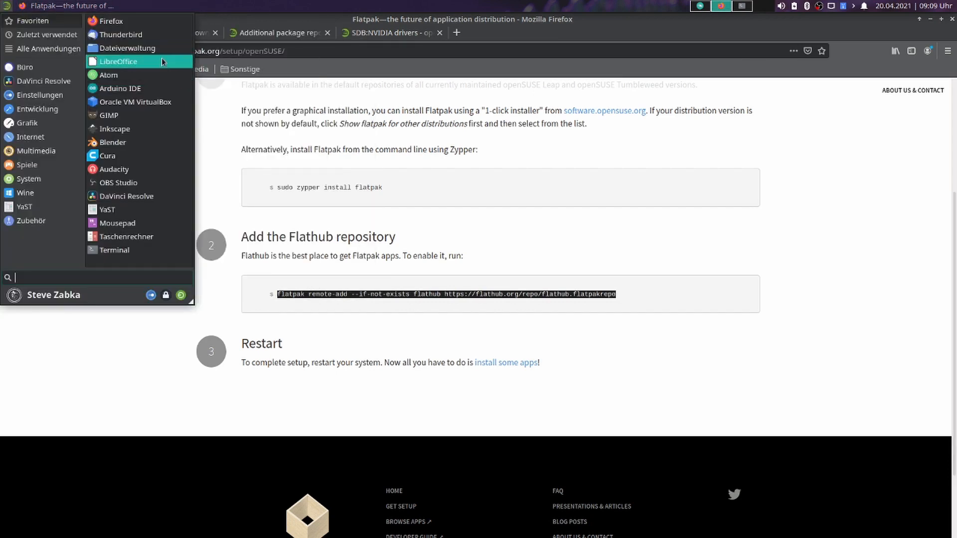
left_click(129, 250)
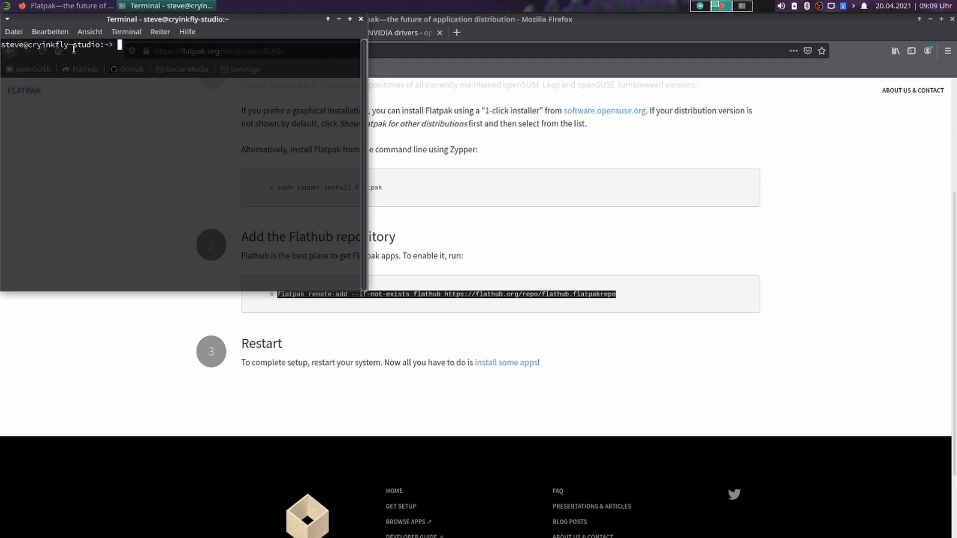
right_click(152, 53)
left_click(170, 122)
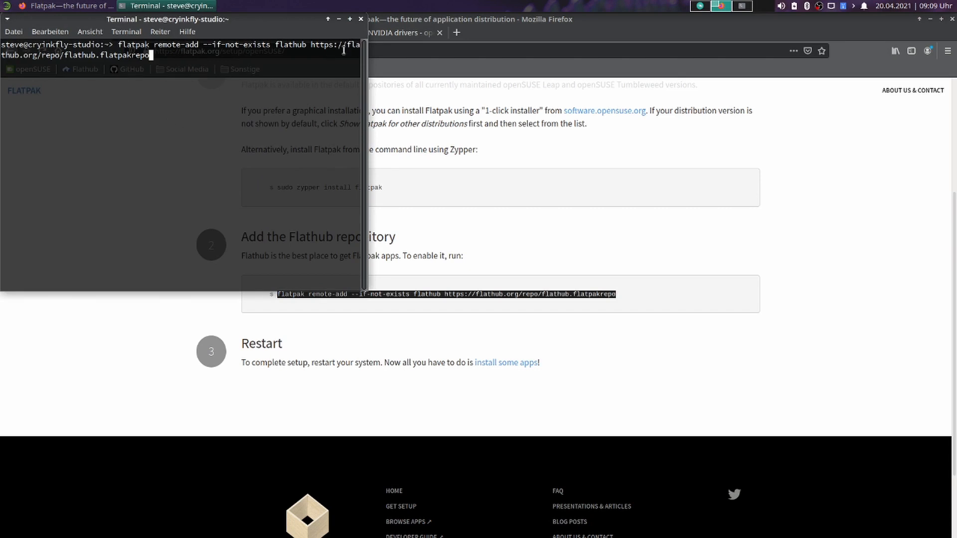
left_click(361, 20)
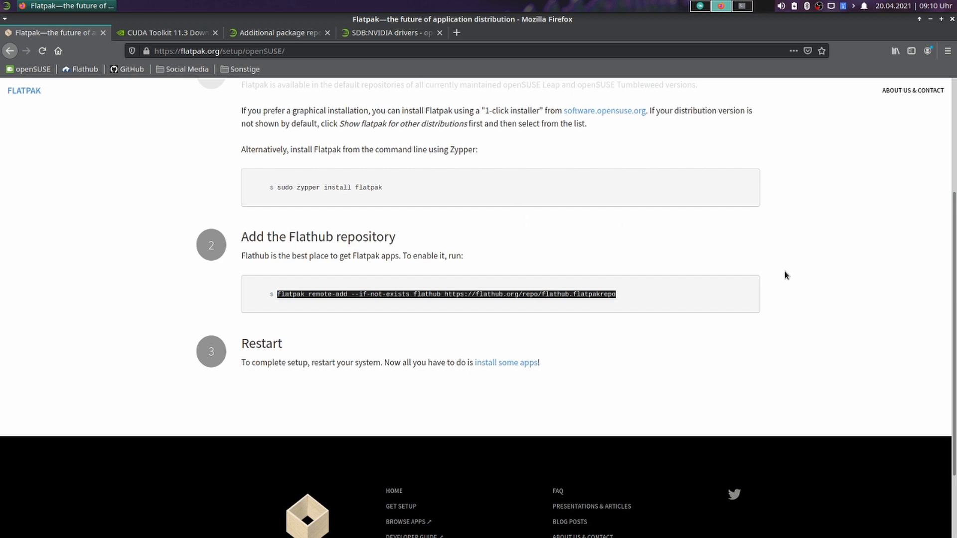
- Close the Flatpak quick setup and CUDA Toolkit 11.3 Downloads pages in Firefox
left_click(704, 285)
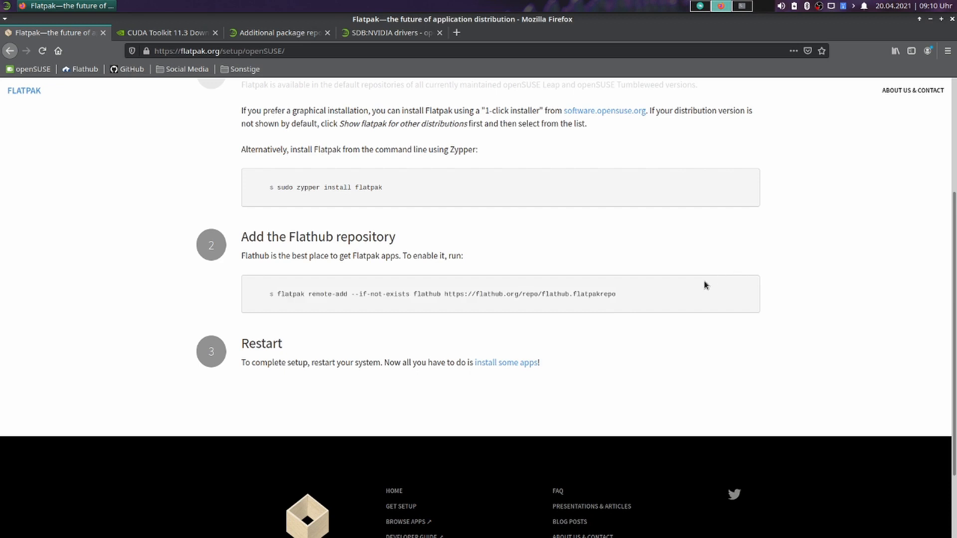
right_click(815, 322)
left_click(803, 298)
scroll(827, 271, "up", 3)
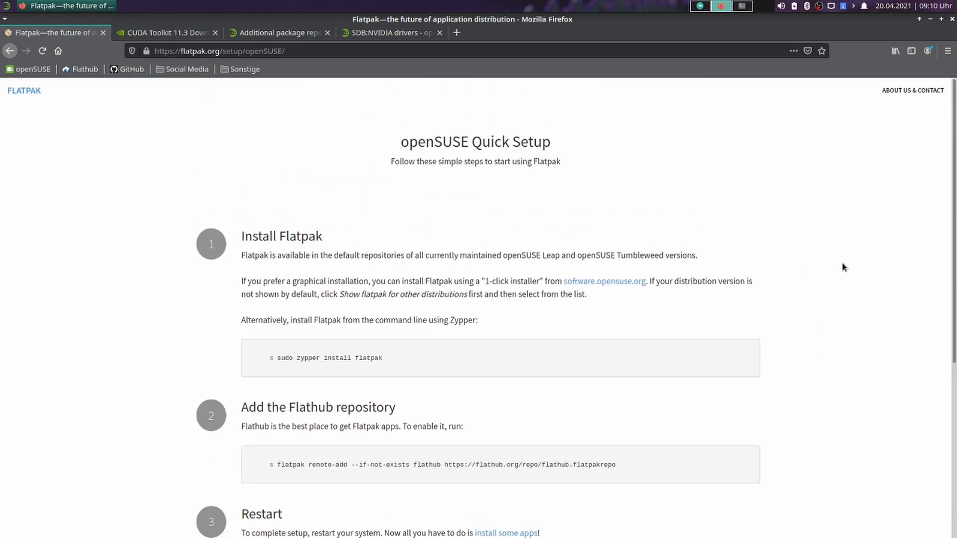
left_click(102, 33)
left_click(102, 34)
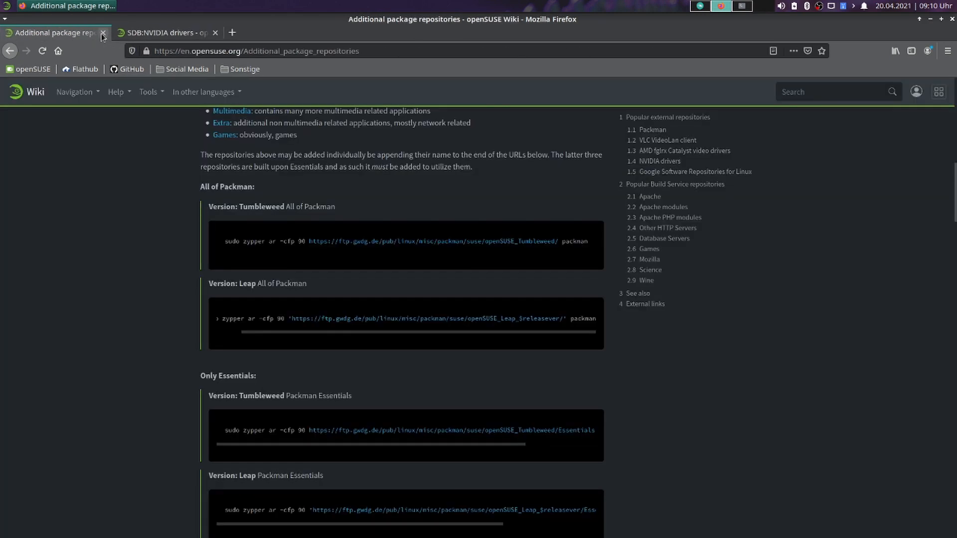
- Close the remaining openSUSE wiki pages in Firefox and switch to the workspace holding the YaST control center
left_click(102, 34)
left_click(102, 34)
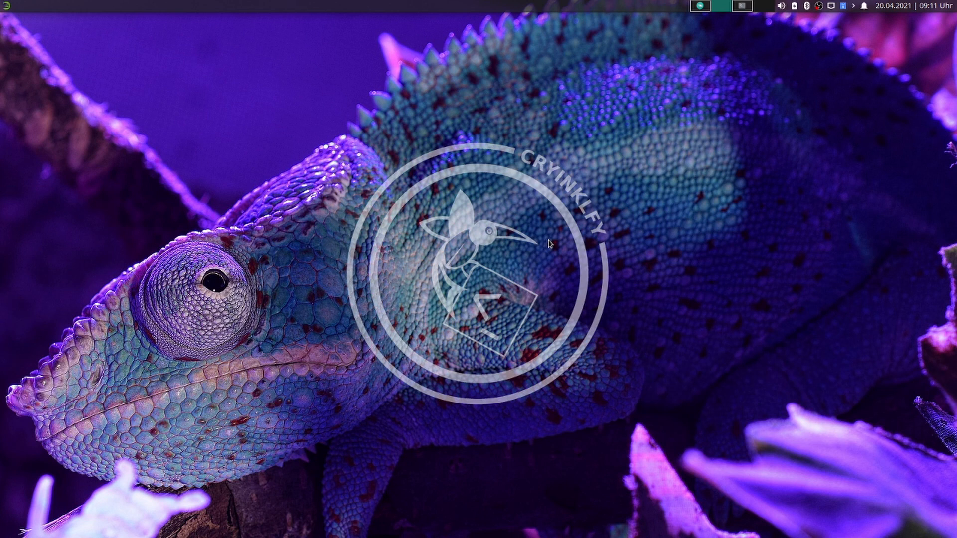
left_click(699, 9)
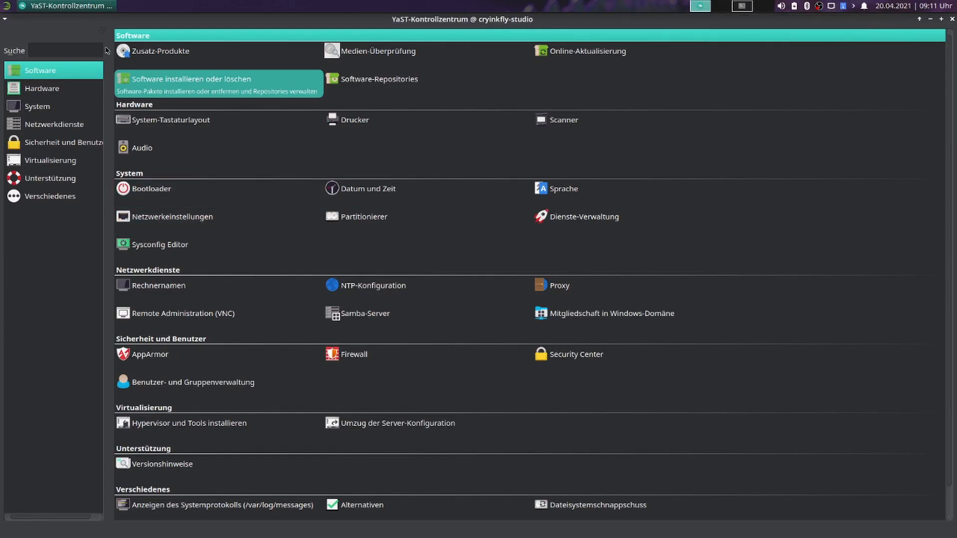
- Search YaST software management for nvidia and view the available versions of the nvidia-glG05 package
left_click(158, 81)
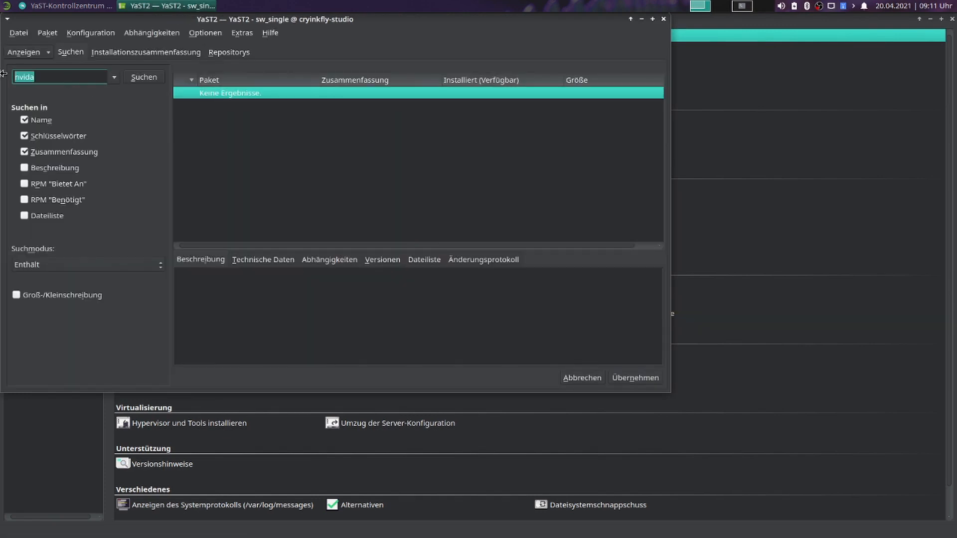
type("nvidi")
key("Return")
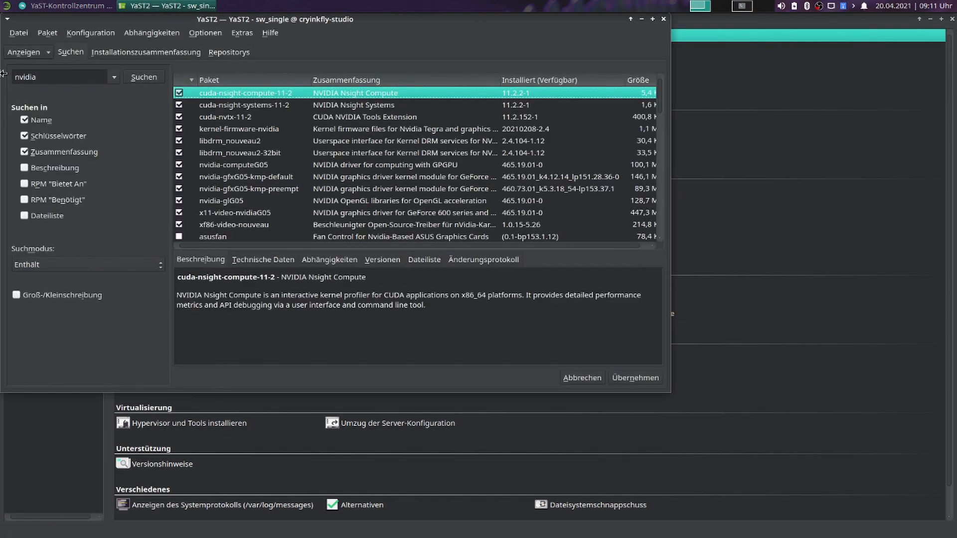
left_click(253, 203)
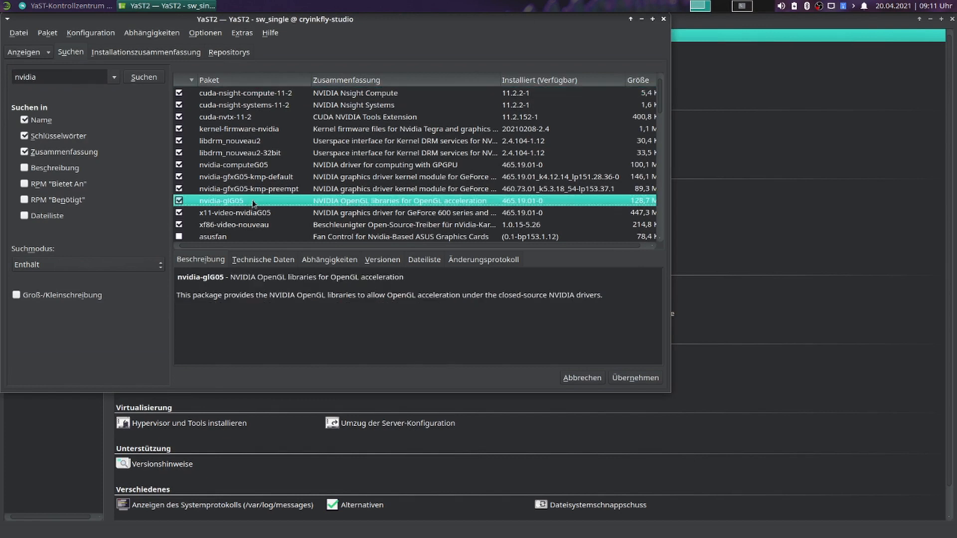
left_click(392, 261)
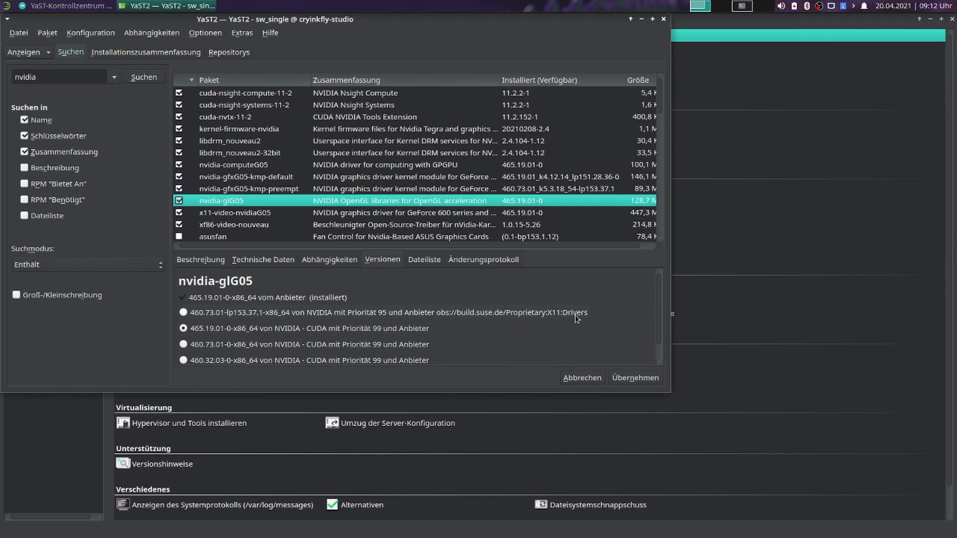
- Leave YaST software management without applying any package changes
left_click(7, 5)
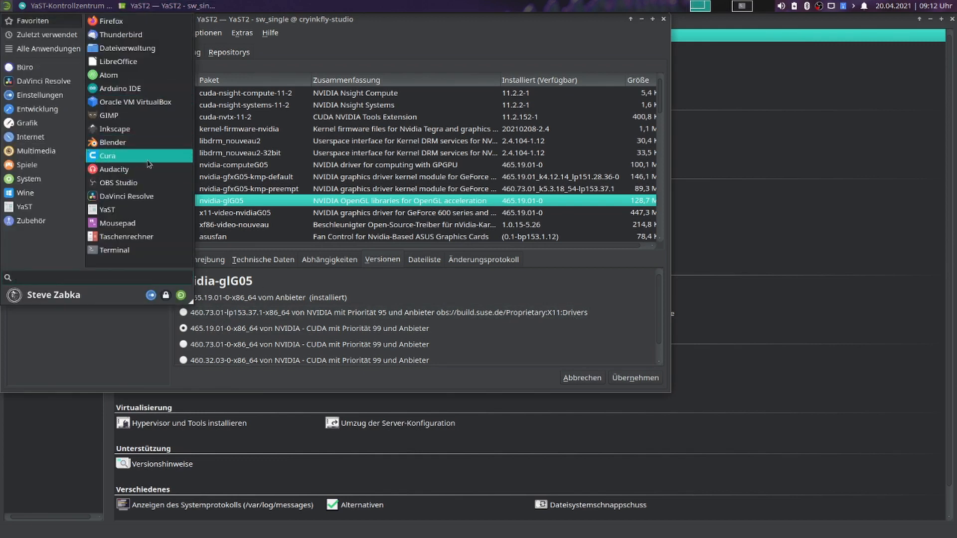
left_click(424, 291)
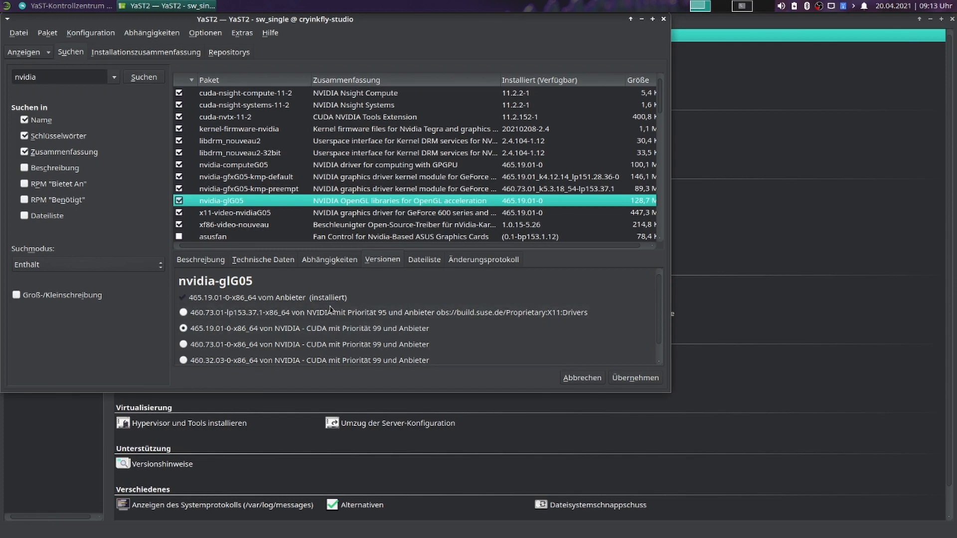
left_click(582, 378)
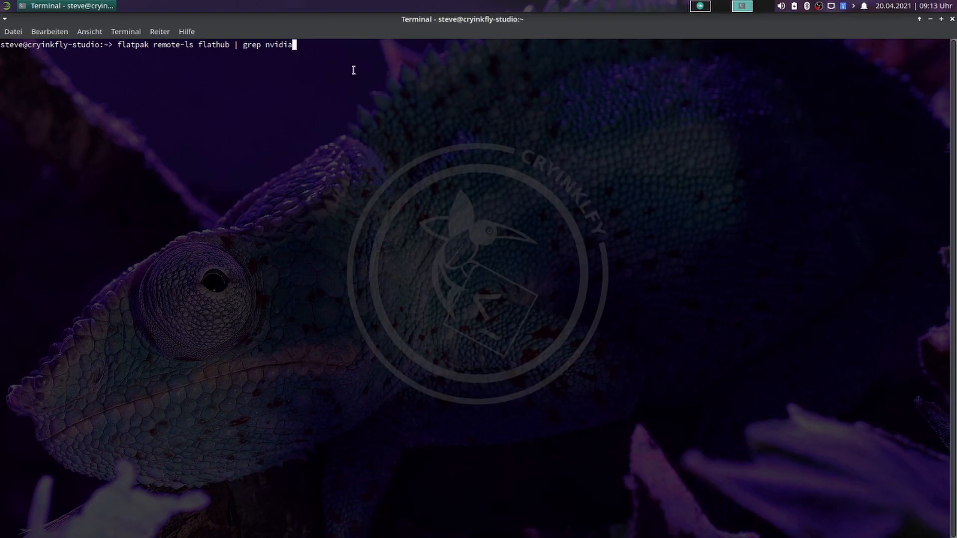
- Run flatpak remote-ls flathub | grep nvidia in the terminal and look through the listed drivers down to the nvidia-465-24-02 entry
left_click_drag(115, 47, 308, 50)
left_click(301, 46)
key("Return")
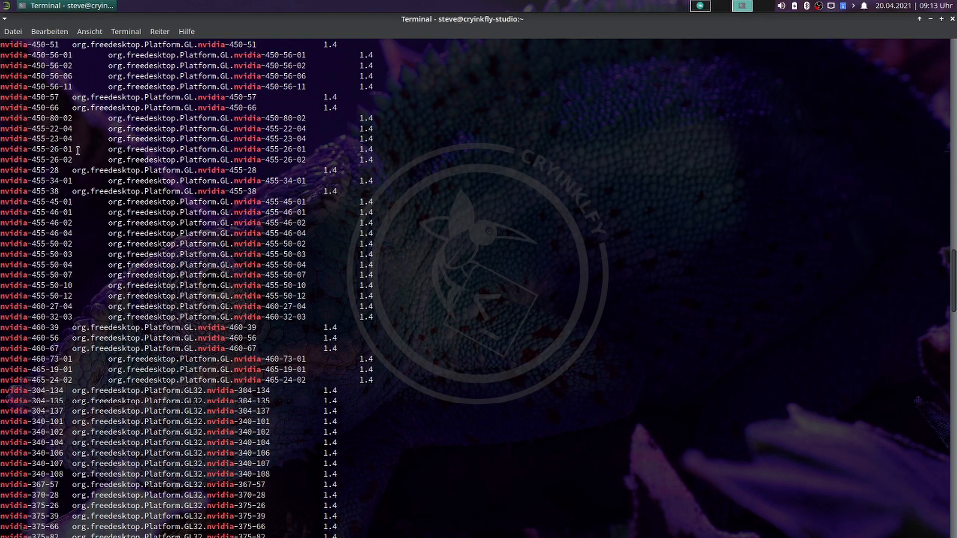
scroll(78, 150, "up", 8)
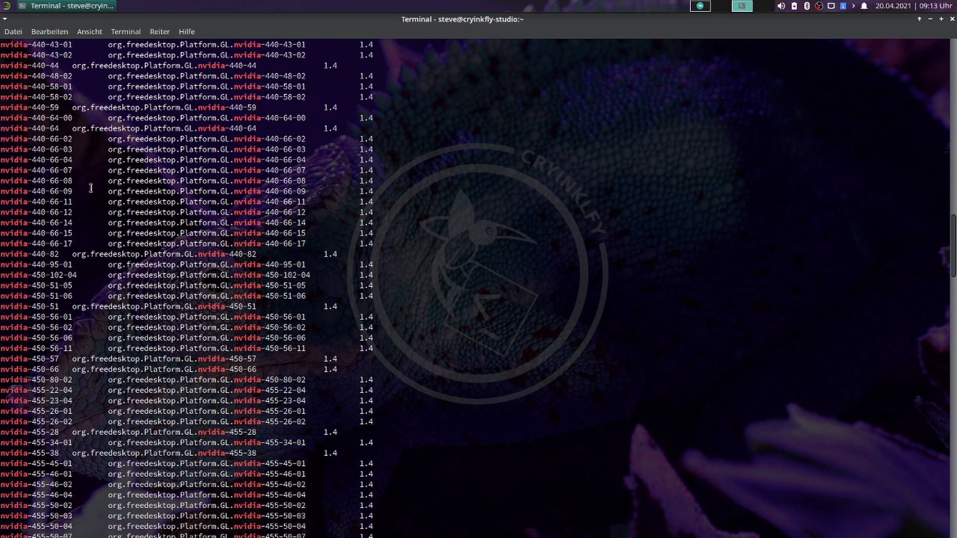
scroll(93, 204, "down", 20)
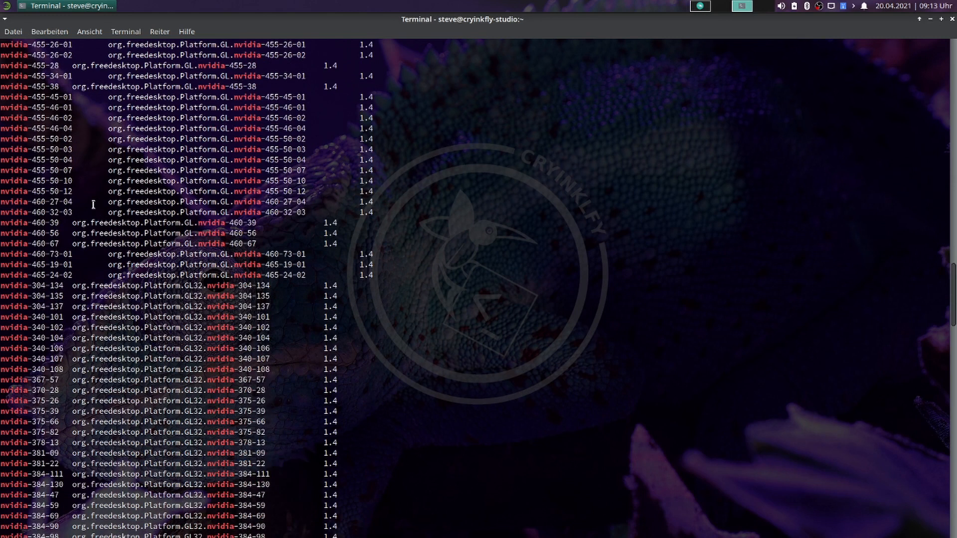
scroll(78, 199, "down", 20)
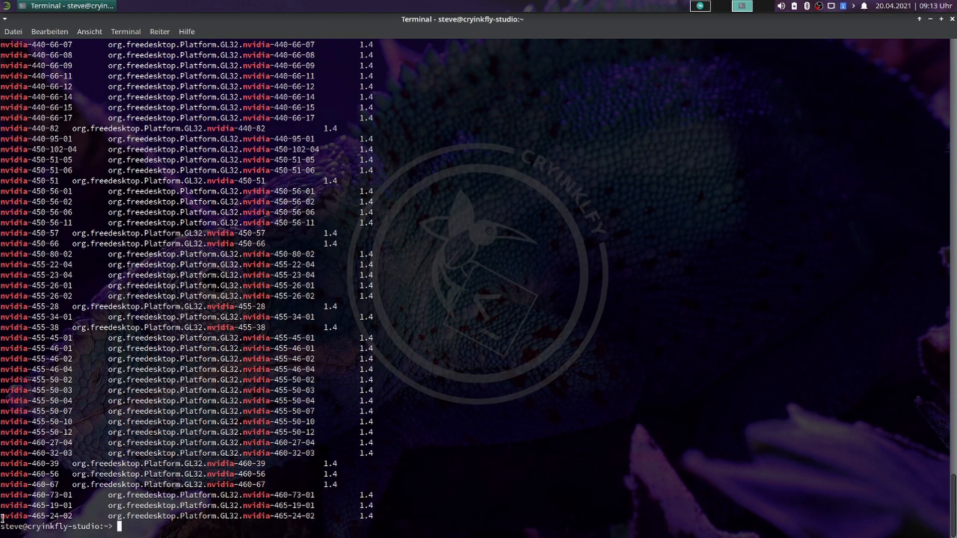
left_click_drag(1, 516, 76, 517)
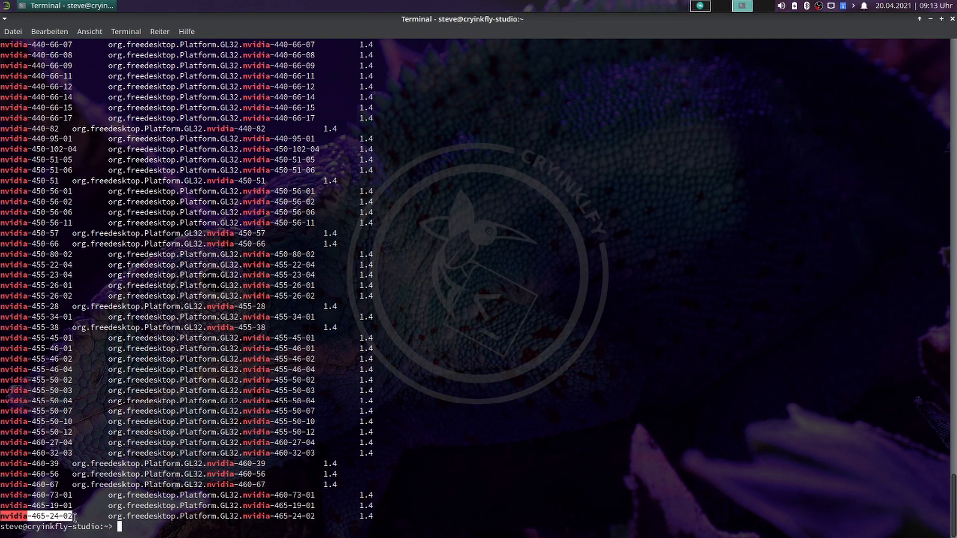
left_click(68, 516)
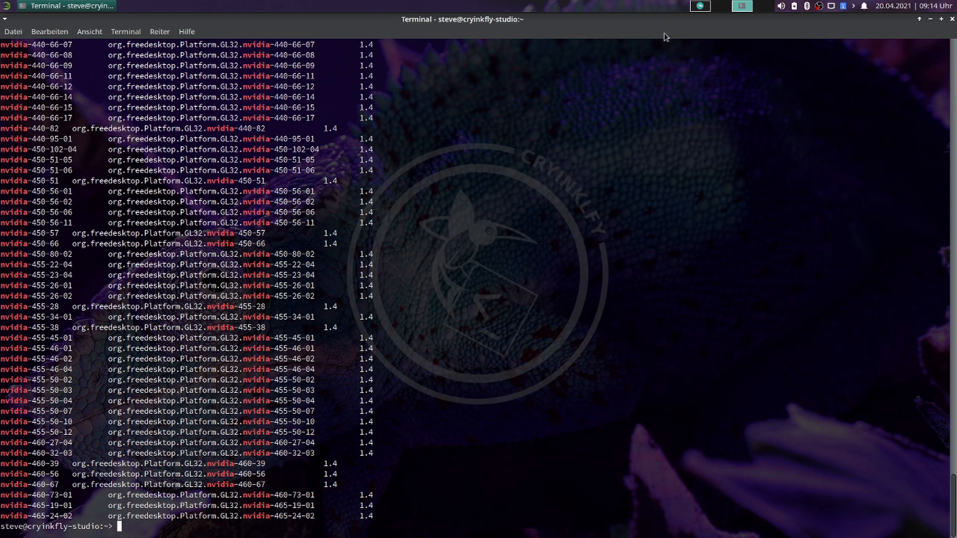
- Reopen YaST software management, run the nvidia search and show the versions of nvidia-glG05
left_click(696, 4)
left_click(211, 81)
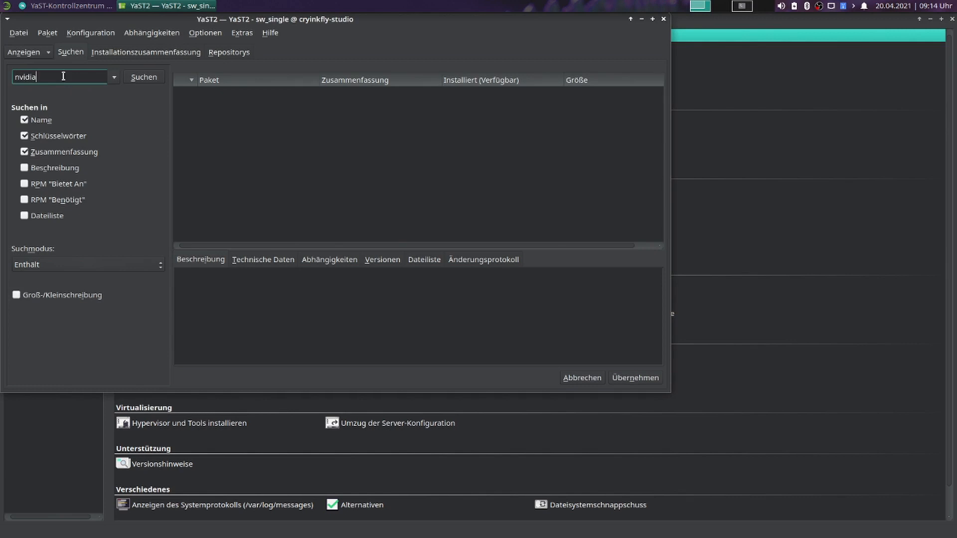
key("Return")
left_click(227, 204)
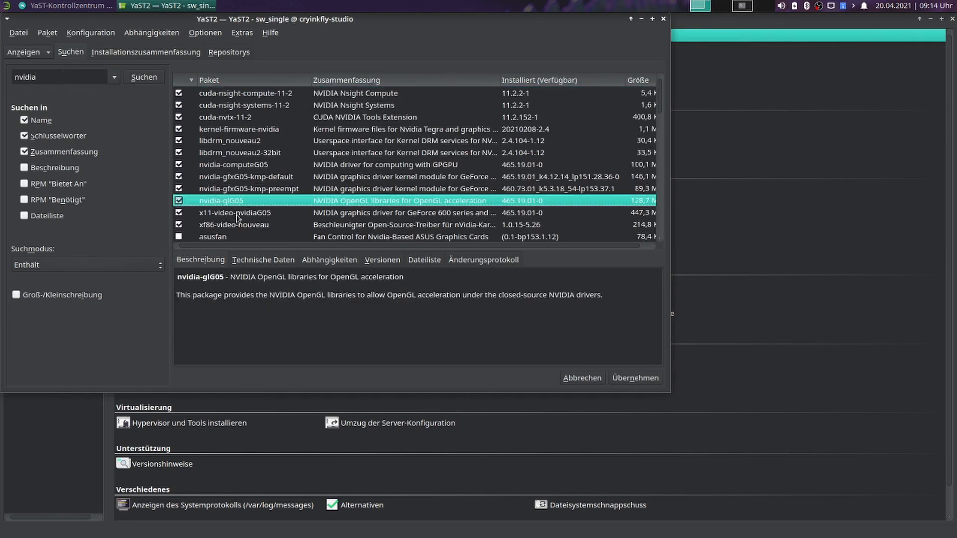
left_click(386, 260)
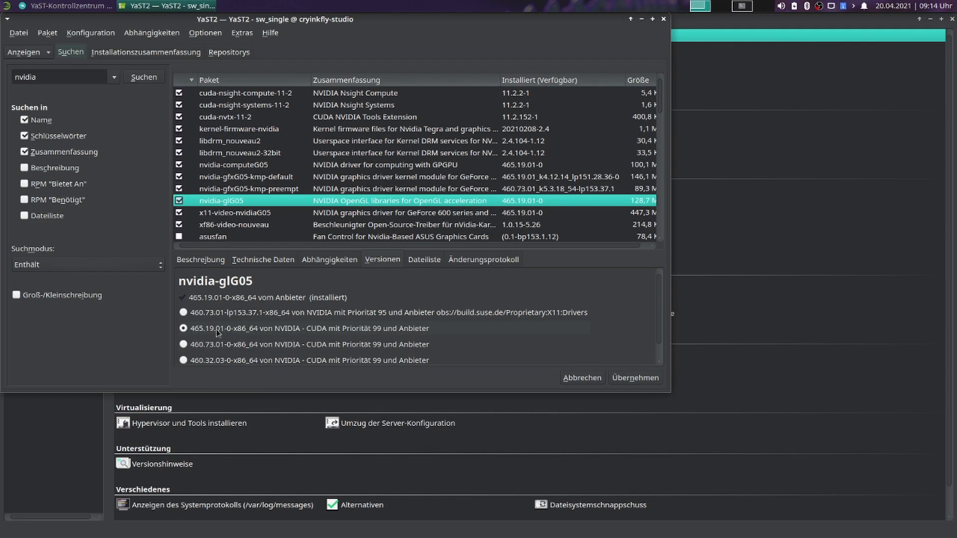
- Arrange the package manager and the terminal with the Flathub driver list together on one workspace, leaving the version list partly visible
left_click_drag(496, 19, 679, 73)
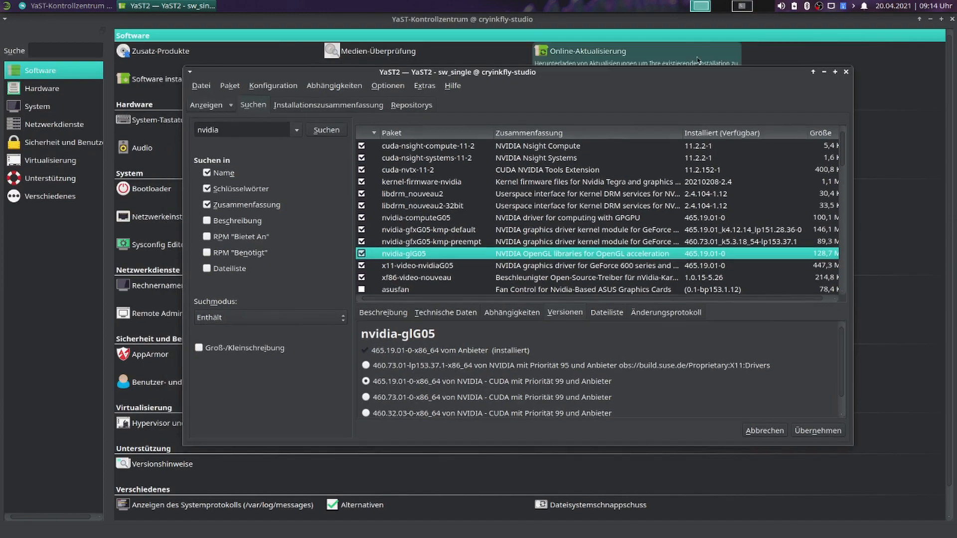
left_click(737, 5)
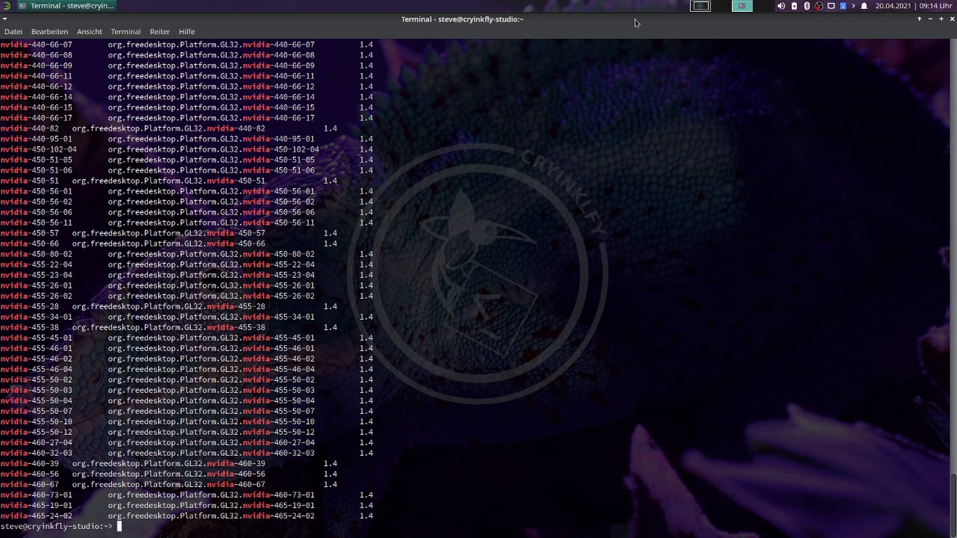
left_click(698, 9)
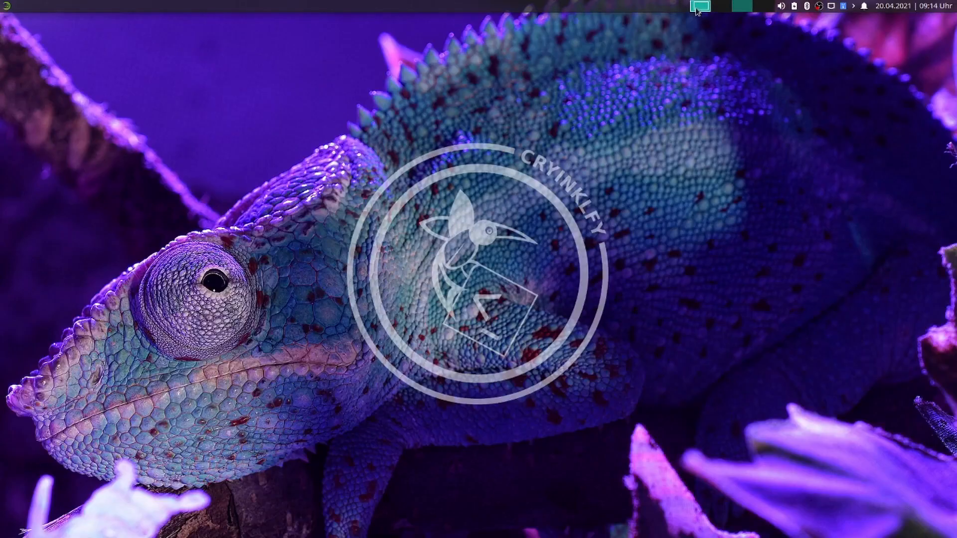
left_click(269, 6)
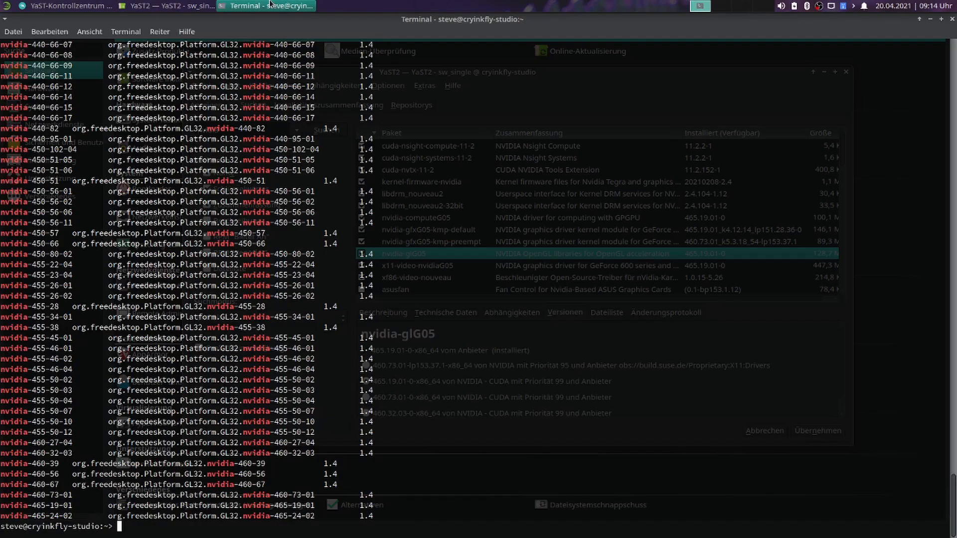
left_click_drag(299, 19, 619, 103)
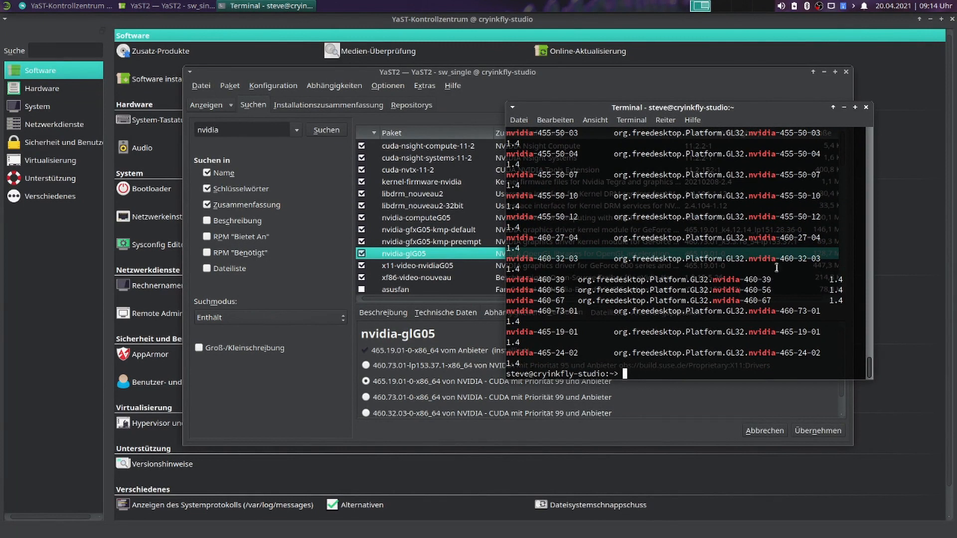
- Compare the last Flathub driver entries with the nvidia-glG05 versions and highlight version 465-24-02 in the terminal
scroll(805, 180, "up", 1)
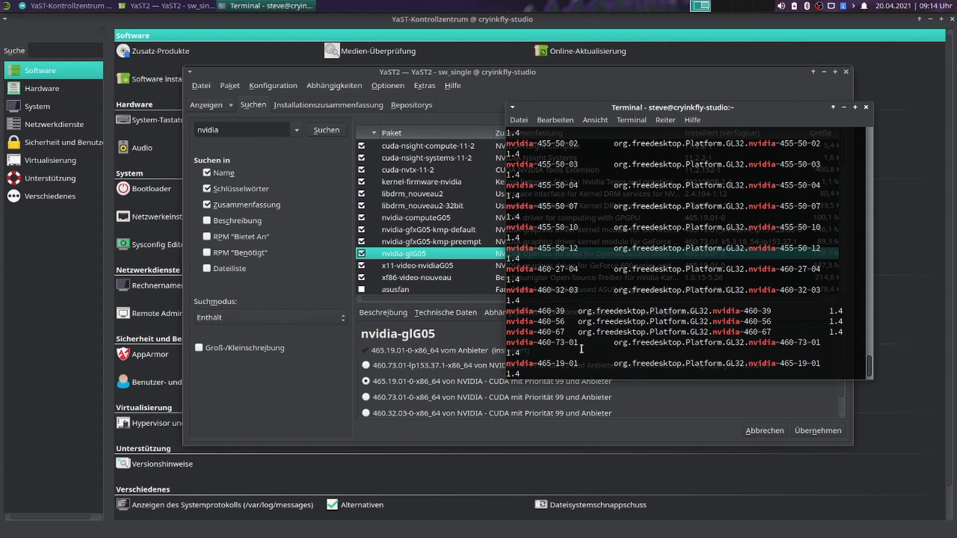
scroll(569, 358, "down", 1)
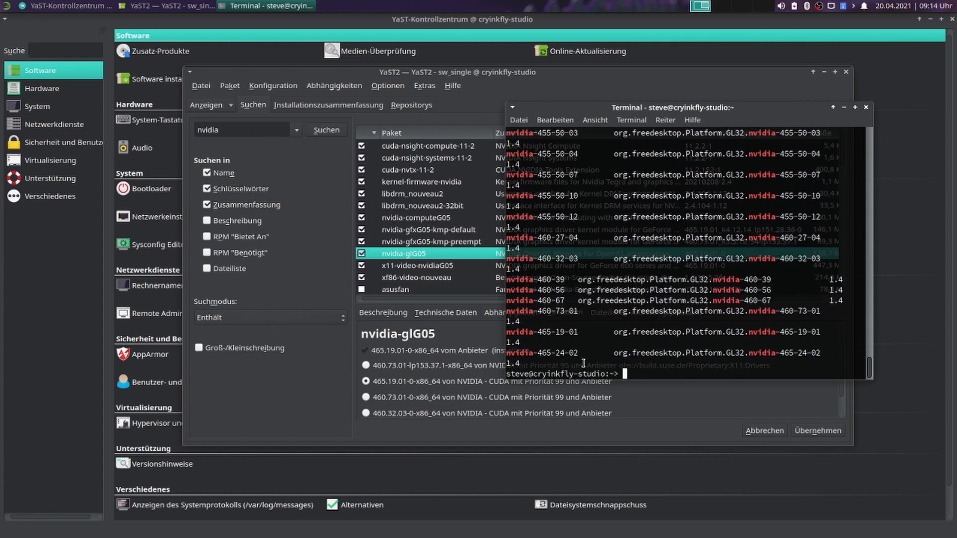
left_click_drag(579, 352, 535, 352)
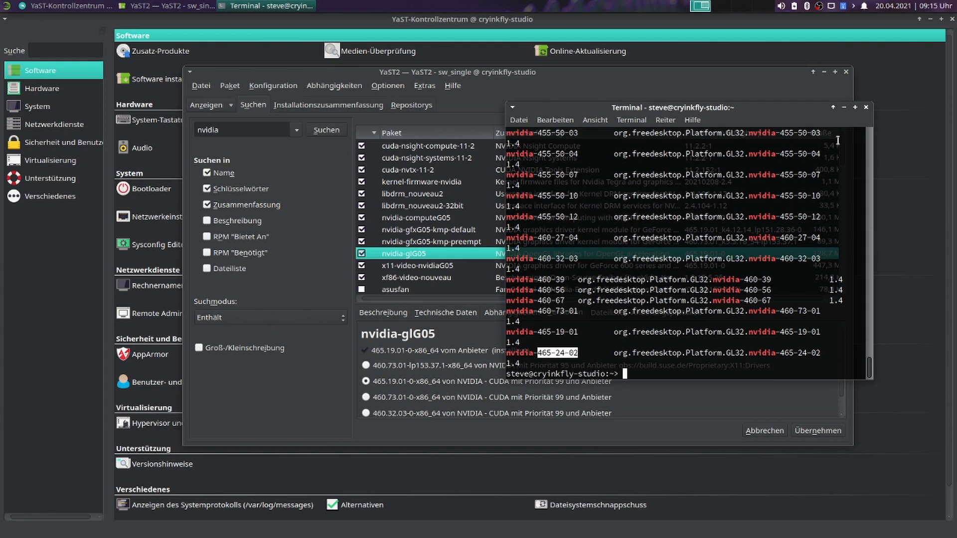
- Close the terminal, the package manager and the YaST control center
left_click(865, 107)
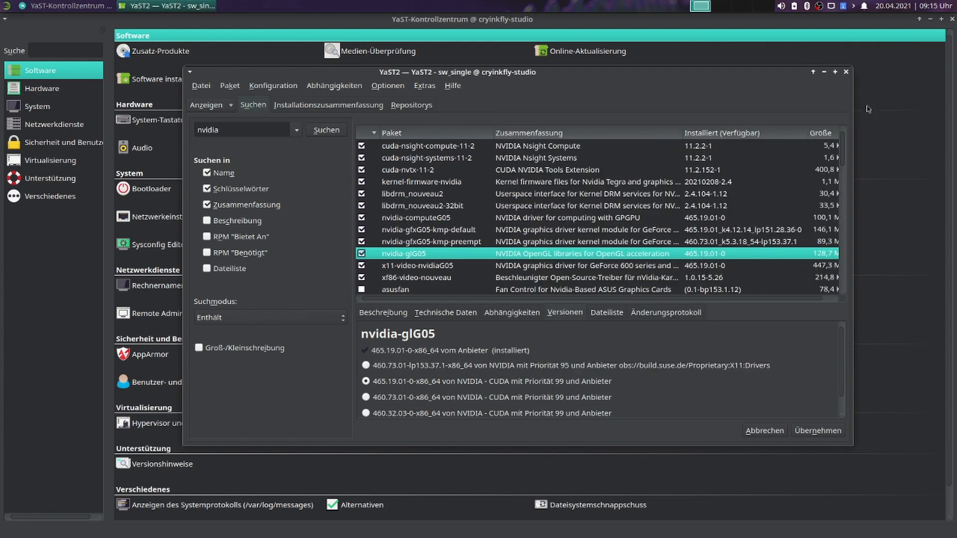
left_click(846, 75)
left_click(951, 19)
- Launch Blender and create a new 2D Animation file
left_click(7, 6)
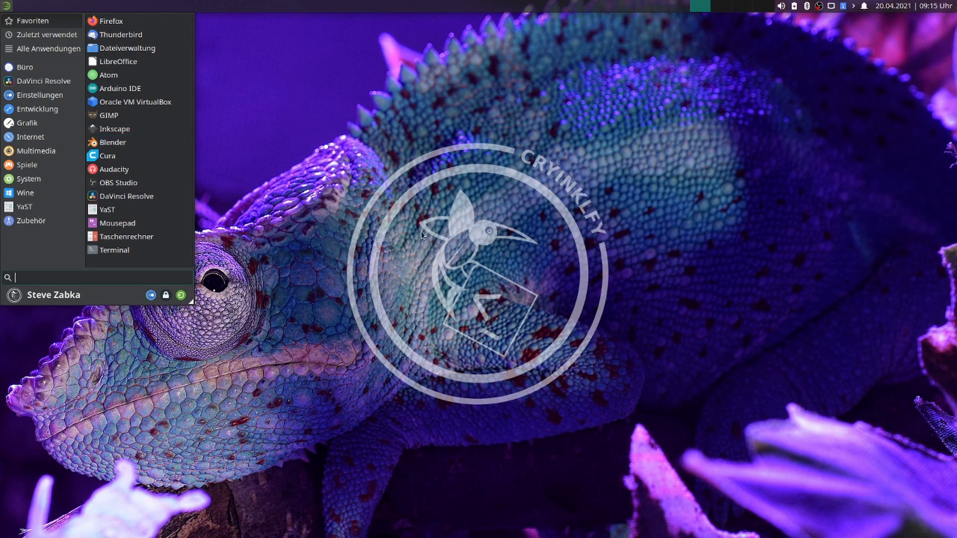
left_click(146, 148)
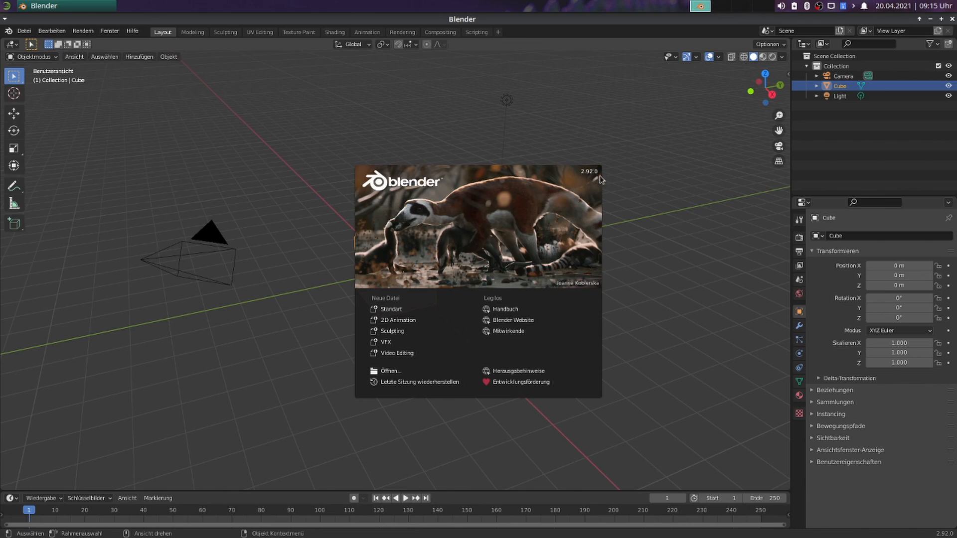
left_click(407, 322)
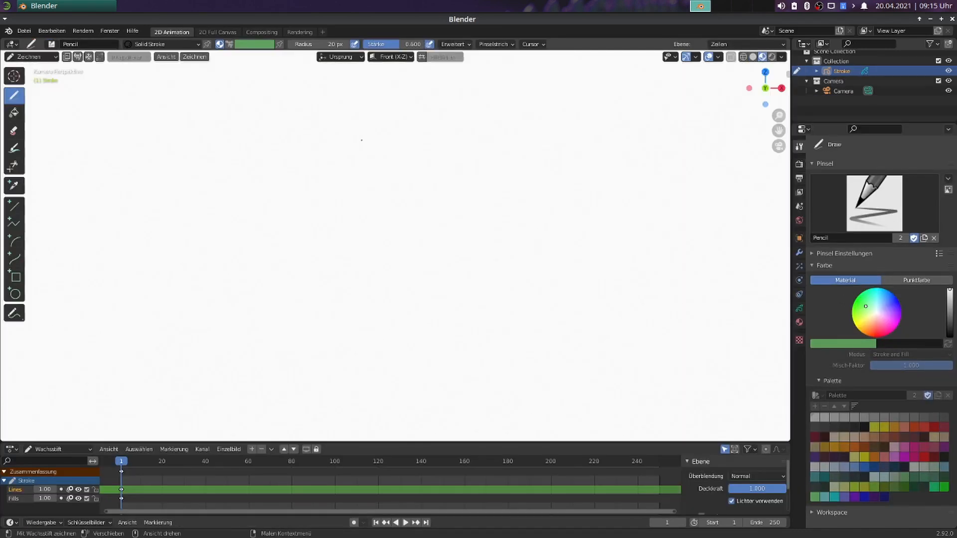
- Draw several overlapping freehand pencil strokes across the 2D Animation canvas
left_click_drag(492, 197, 242, 182)
mouse_move(367, 163)
left_mouse_down()
mouse_move(717, 189)
mouse_move(131, 344)
mouse_move(708, 239)
mouse_move(136, 288)
left_mouse_up()
mouse_move(131, 243)
left_mouse_down()
mouse_move(478, 289)
mouse_move(144, 285)
left_mouse_up()
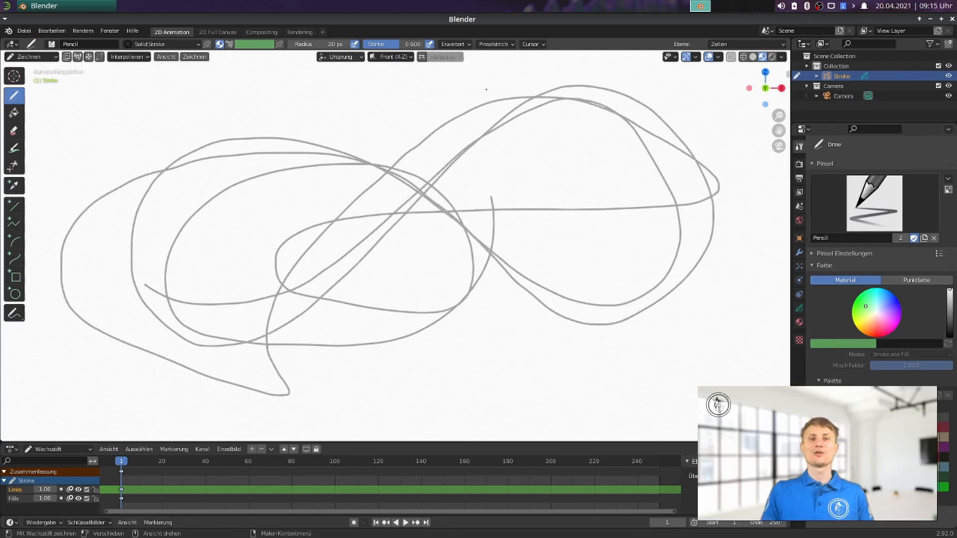
left_click_drag(321, 165, 396, 246)
- Check the Cycles render devices in Blender's system preferences and close the preferences window
left_click(52, 31)
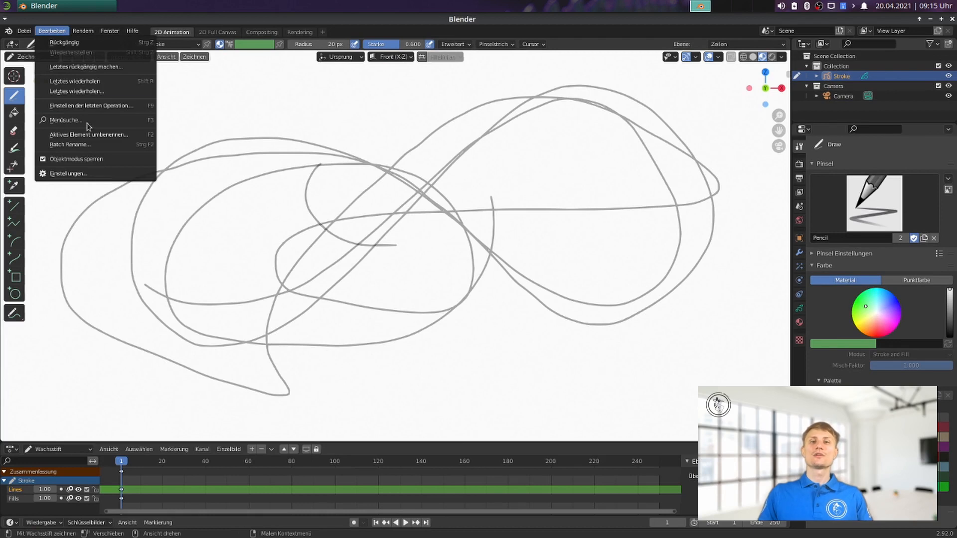
left_click(80, 175)
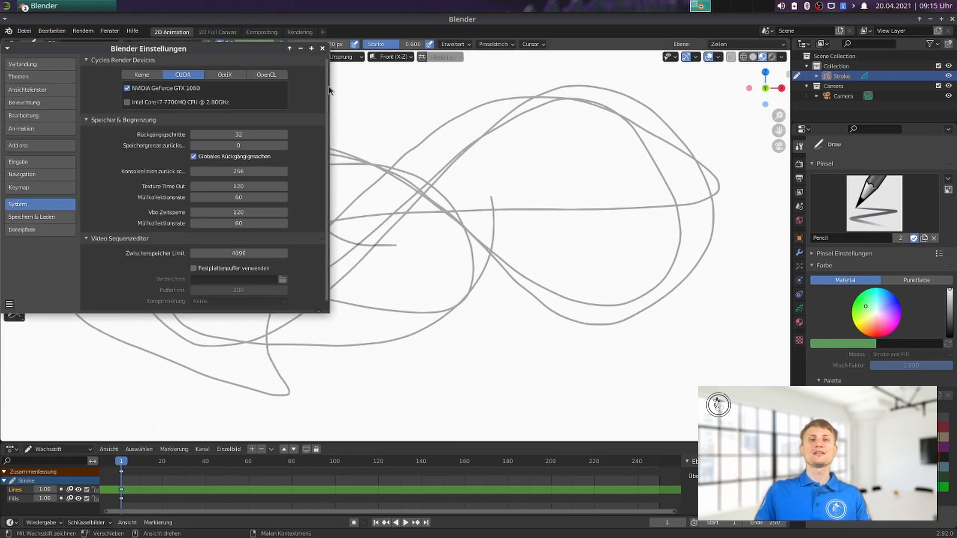
left_click(323, 49)
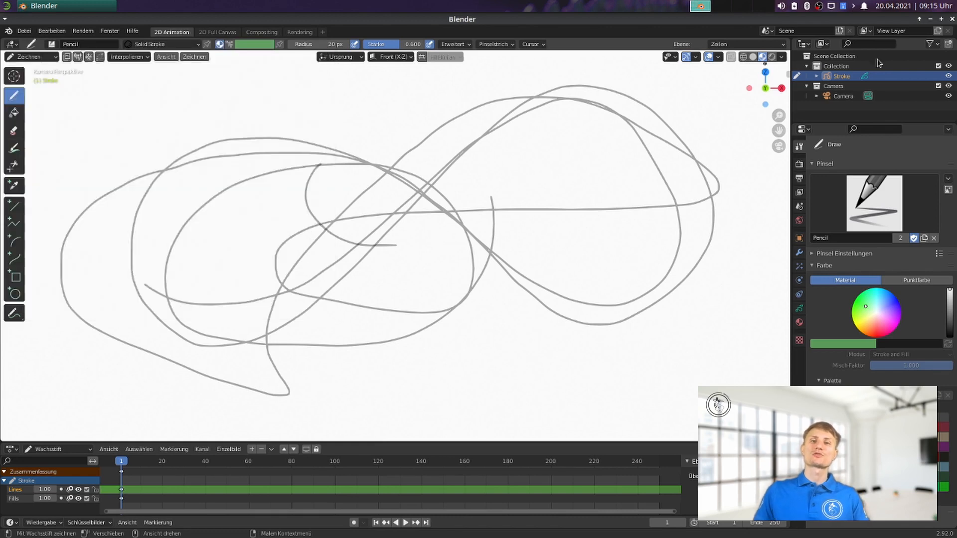
- Close Blender without saving the drawing
left_click(952, 19)
left_click(435, 300)
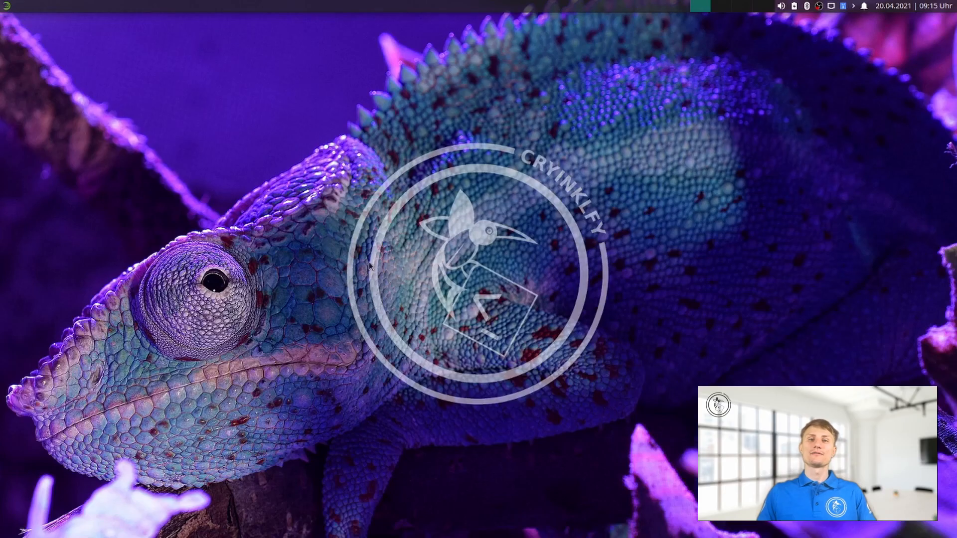
- Launch Audacity to check that it starts, and close its empty project window
left_click(7, 5)
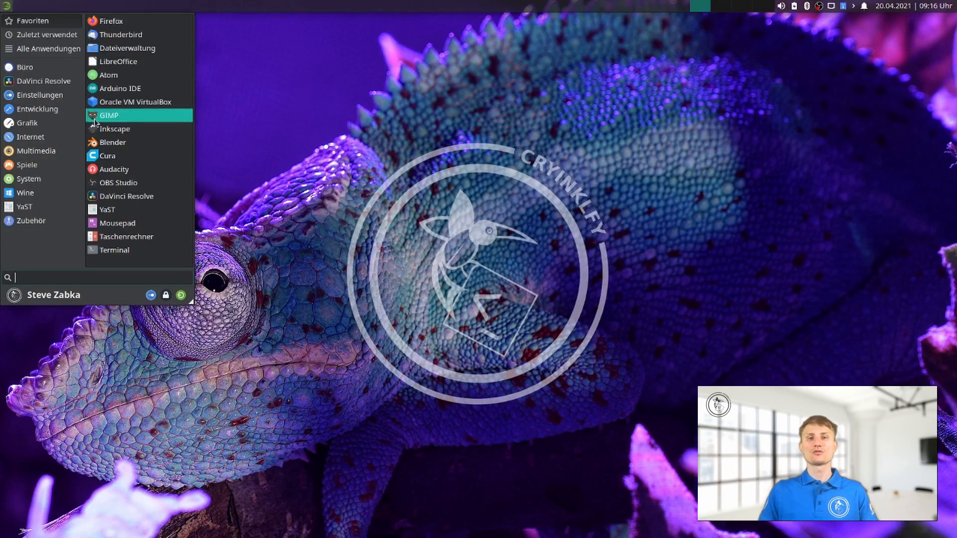
left_click(147, 174)
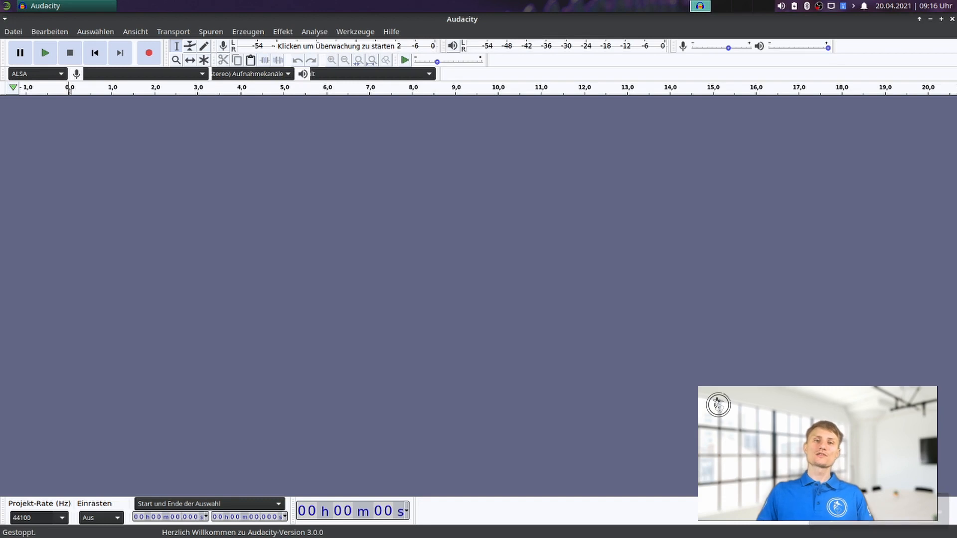
left_click(951, 19)
- Launch Inkscape with a new document, maximize its window to view the interface, and close the program
left_click(7, 6)
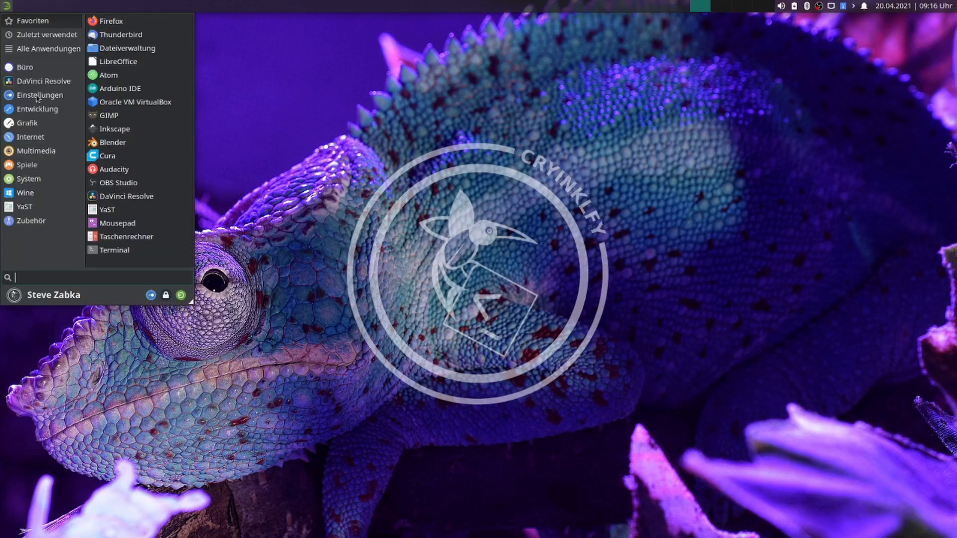
left_click(98, 134)
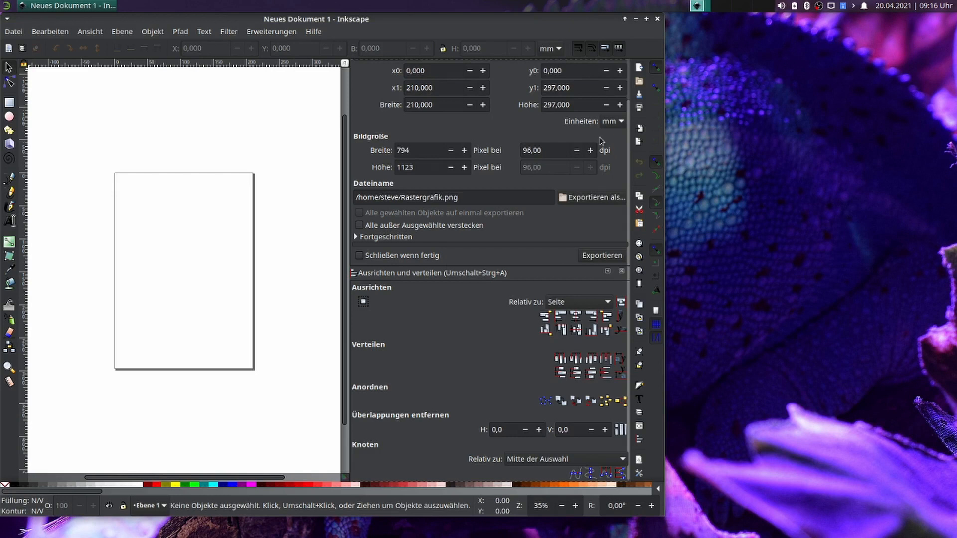
left_click(647, 19)
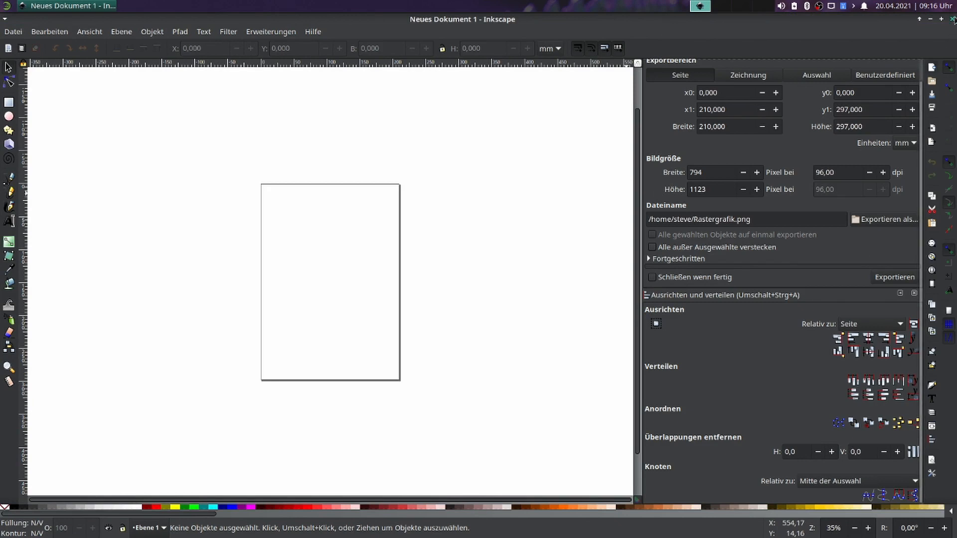
left_click(952, 19)
- Open the list of favourite applications
left_click(6, 6)
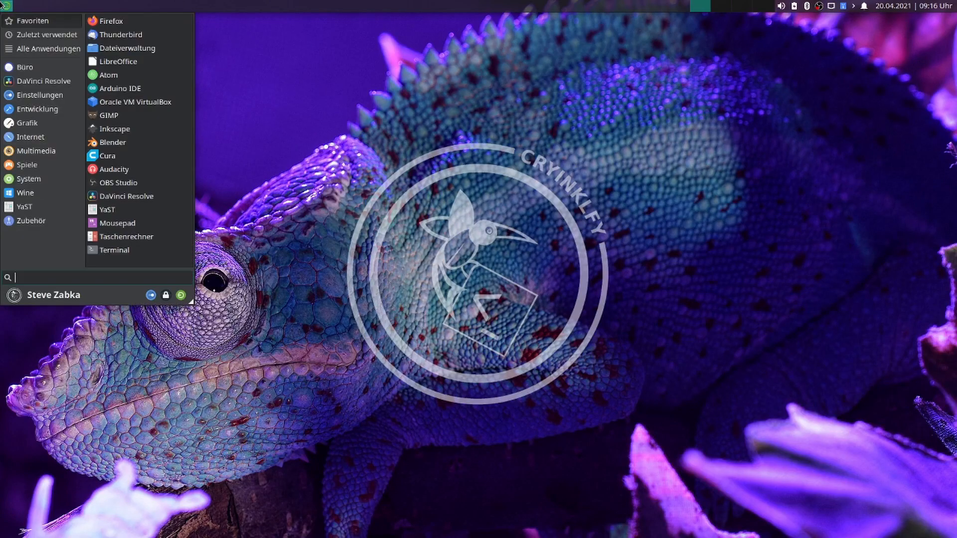